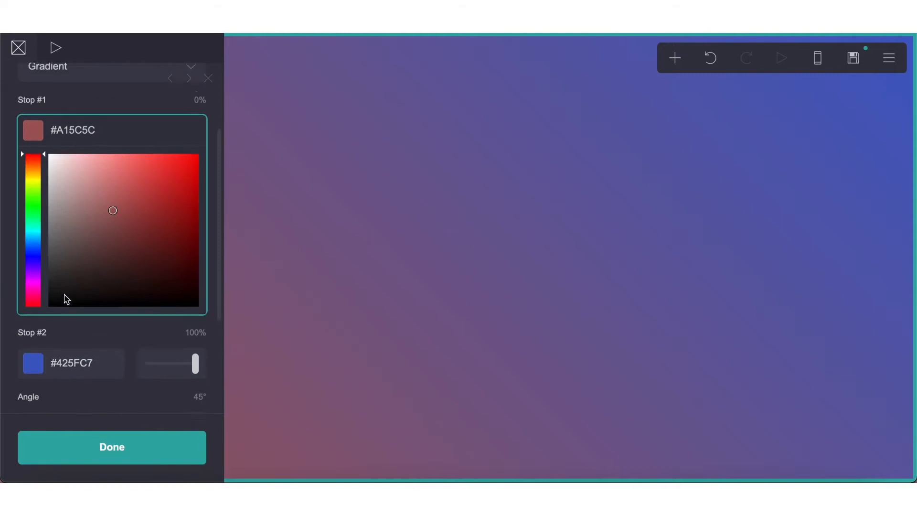
# Set the page background gradient's first stop to white #FFFFFF and its second stop to light blue #CFEEFF
pyautogui.moveTo(64, 244); pyautogui.dragTo(38, 147)
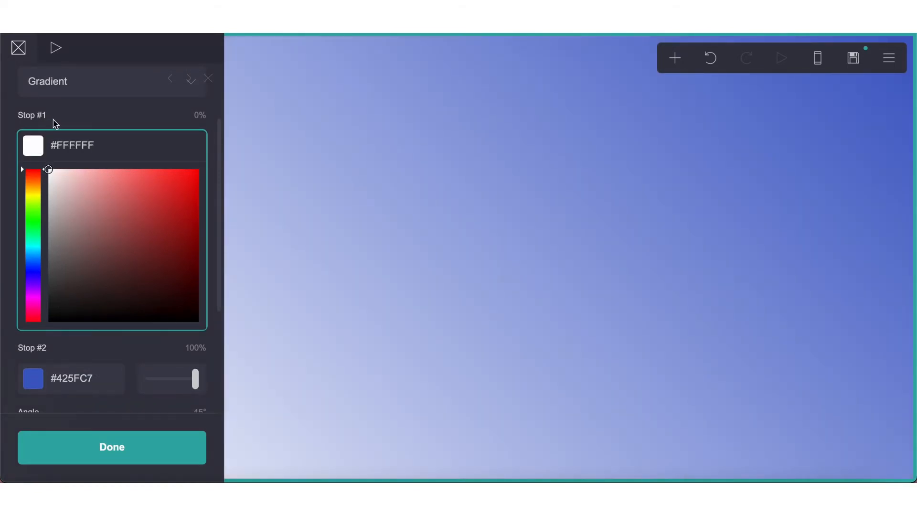
pyautogui.click(67, 210)
pyautogui.click(32, 322)
pyautogui.moveTo(32, 322)
pyautogui.mouseDown()
pyautogui.moveTo(70, 220)
pyautogui.moveTo(76, 227)
pyautogui.mouseUp()
pyautogui.click(84, 191)
# Try the background gradient at angles of 0° and 90°
pyautogui.moveTo(50, 275); pyautogui.dragTo(3, 277)
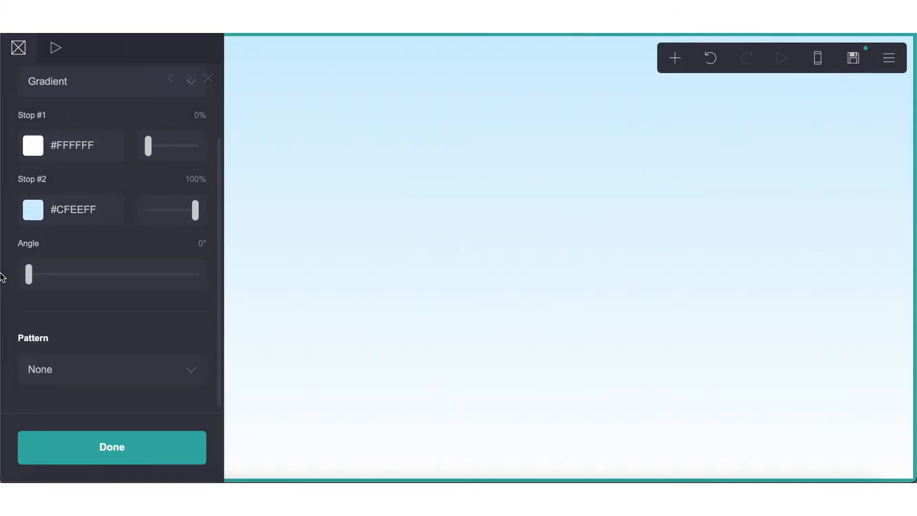
pyautogui.click(200, 243)
pyautogui.write('90')
pyautogui.press('Return')
# Refine the gradient's second stop to the softer pale blue #D5E6F5
pyautogui.click(104, 209)
pyautogui.moveTo(67, 236); pyautogui.dragTo(65, 247)
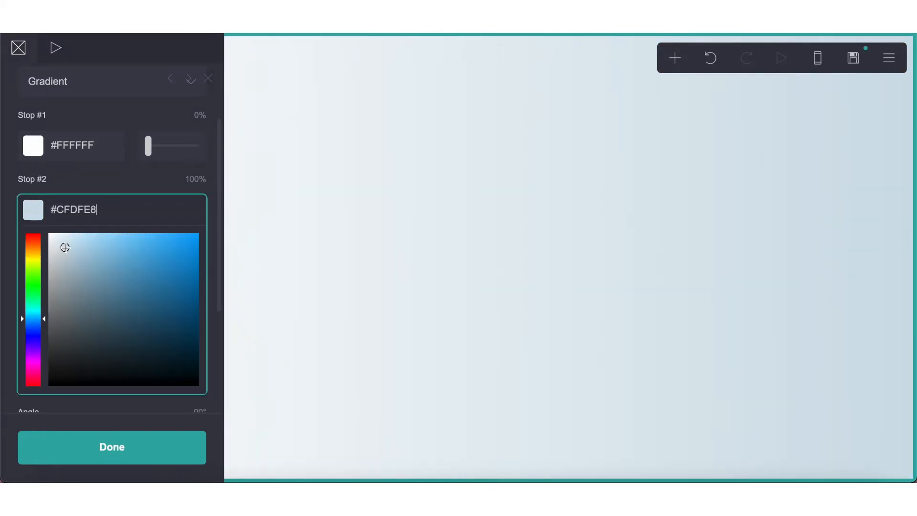
pyautogui.moveTo(33, 321); pyautogui.dragTo(33, 323)
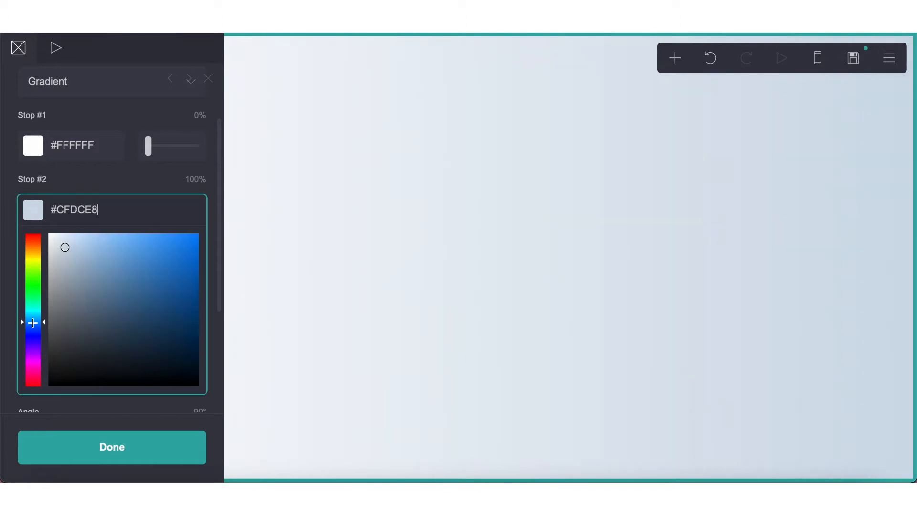
pyautogui.moveTo(65, 247); pyautogui.dragTo(67, 240)
pyautogui.click(80, 196)
# Set the background gradient's angle to 180° and close the background settings
pyautogui.click(197, 243)
pyautogui.write('180')
pyautogui.press('Return')
pyautogui.click(333, 305)
# Add a default container to the page and set its vertical and horizontal padding to 0.25
pyautogui.click(681, 68)
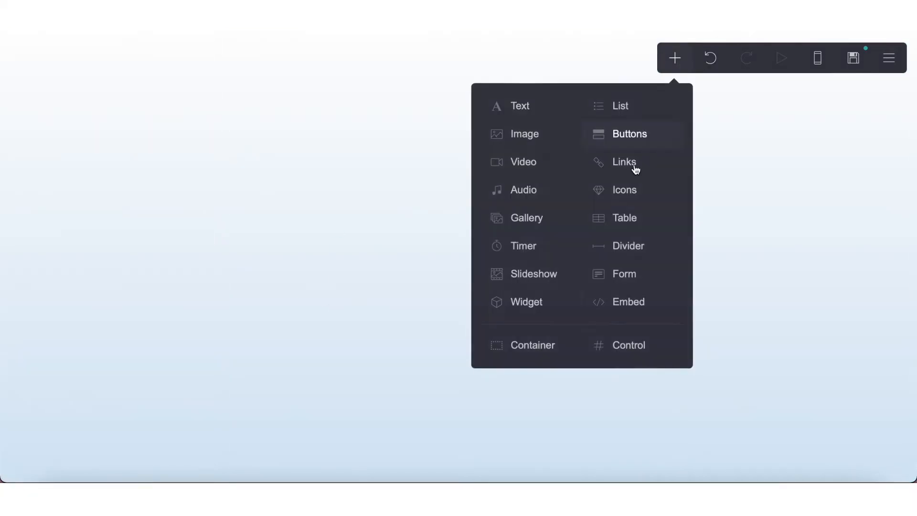
pyautogui.click(559, 344)
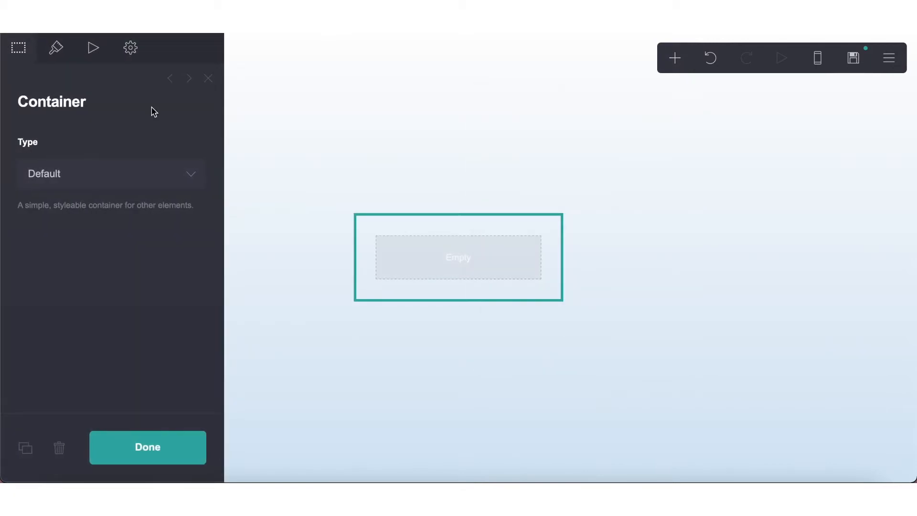
pyautogui.click(56, 47)
pyautogui.click(102, 245)
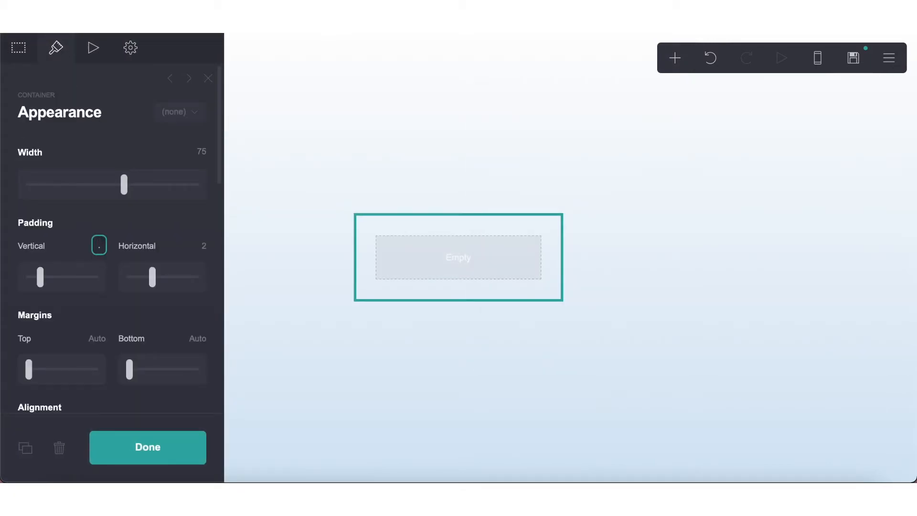
pyautogui.write('.25')
pyautogui.press('Return')
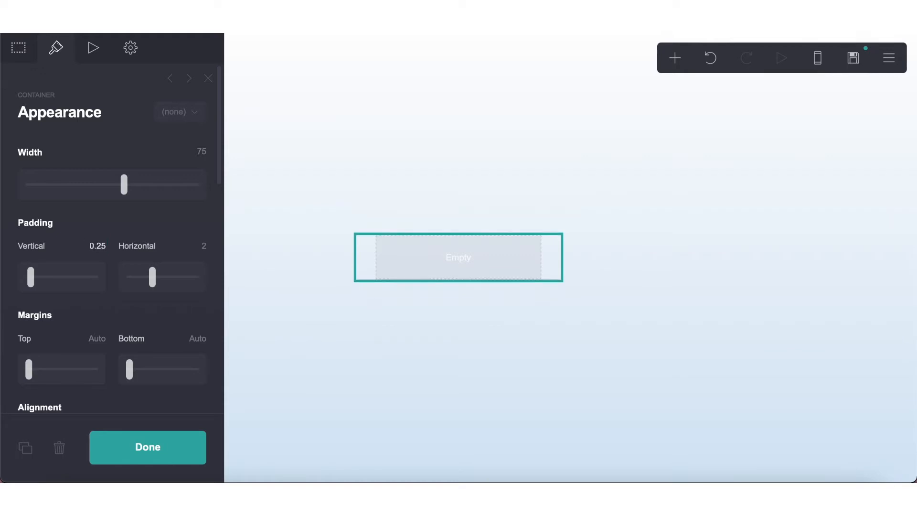
pyautogui.click(200, 247)
pyautogui.write('.25')
pyautogui.press('Return')
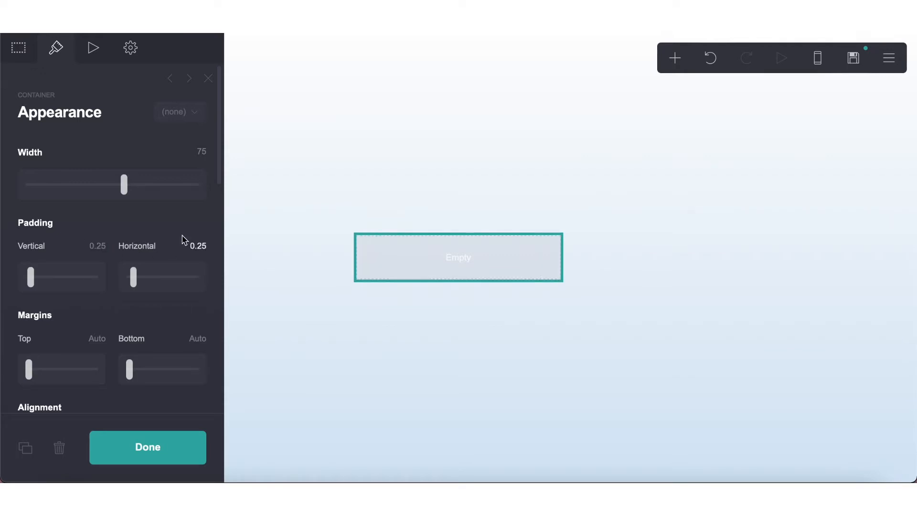
# Give the container a solid colour background of #FFFFFF
pyautogui.scroll(-10, 86, 311)
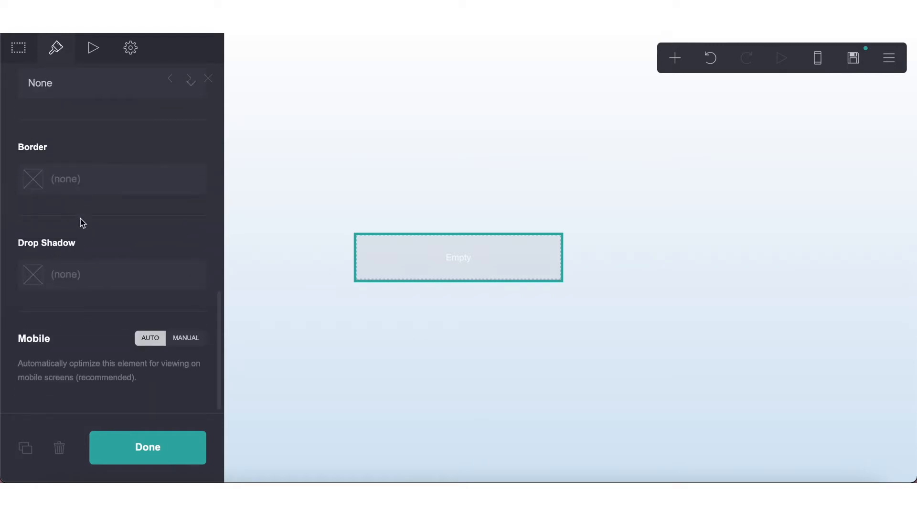
pyautogui.scroll(3, 81, 241)
pyautogui.click(70, 176)
pyautogui.click(66, 178)
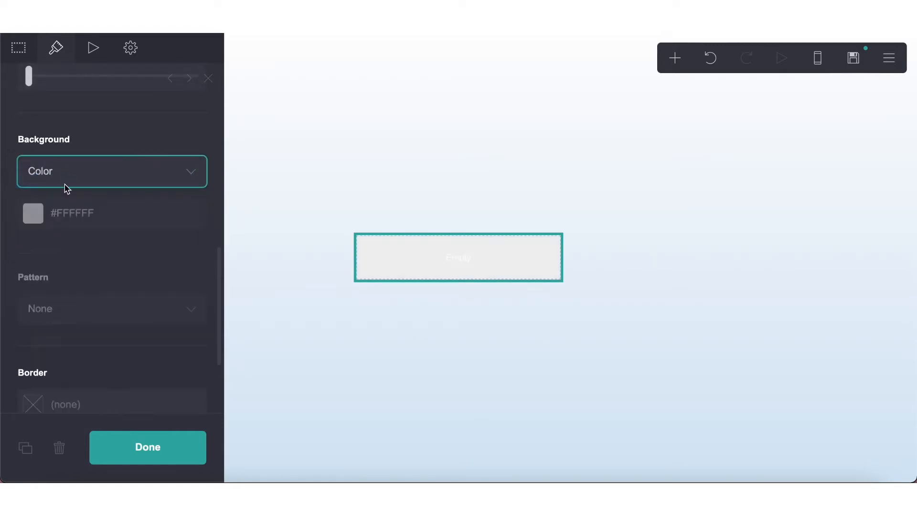
# Copy the colour code #D5E6F5 from the page background gradient's second stop
pyautogui.click(277, 268)
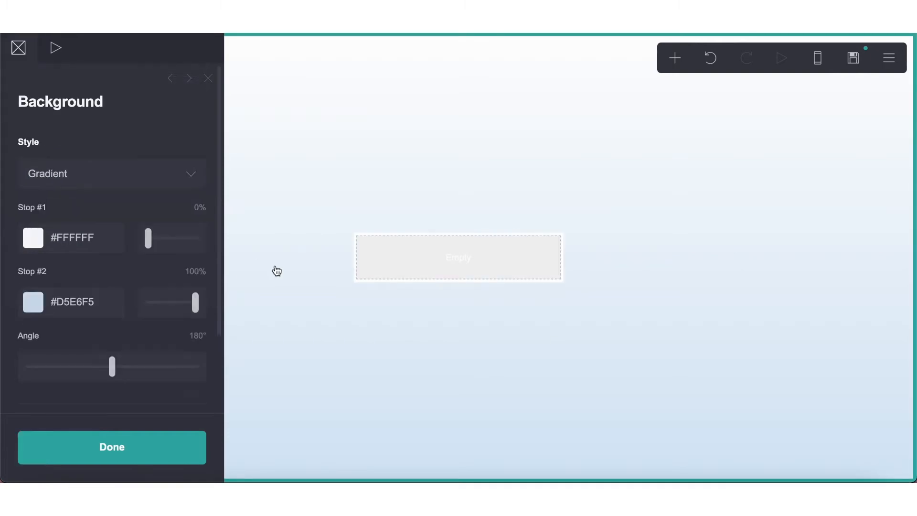
pyautogui.click(101, 300)
pyautogui.hotkey('ctrl', 'c')
pyautogui.click(373, 265)
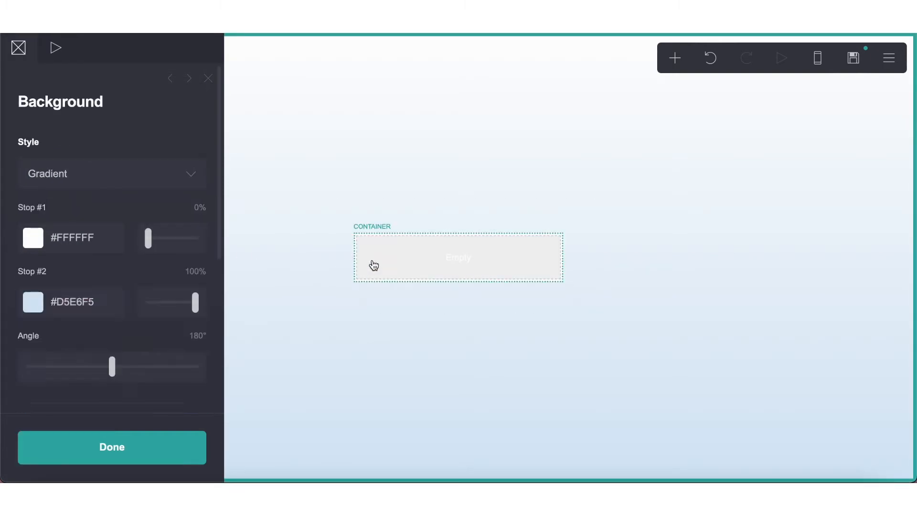
# Give the container a border in the copied colour #D5E6F5, darken the shade slightly, and close its settings
pyautogui.click(374, 265)
pyautogui.scroll(-10, 66, 237)
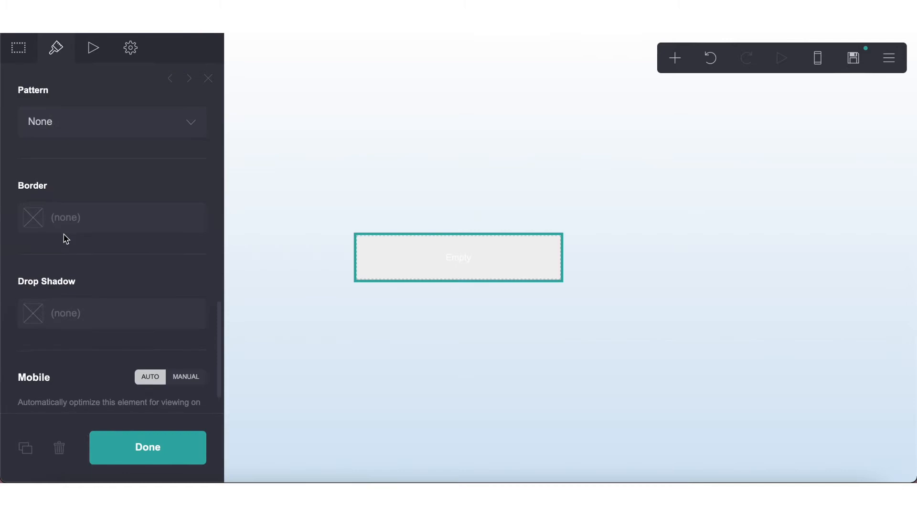
pyautogui.click(67, 217)
pyautogui.hotkey('ctrl', 'v')
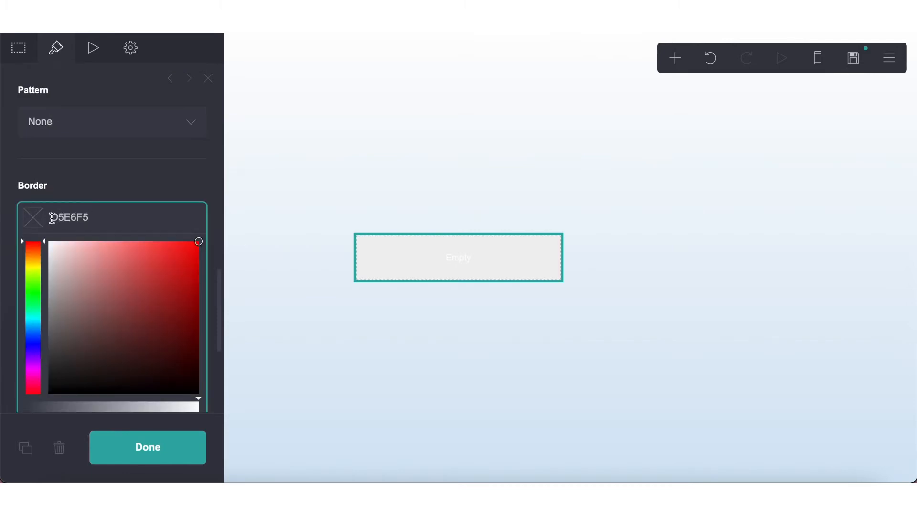
pyautogui.click(52, 217)
pyautogui.write('#')
pyautogui.moveTo(69, 247); pyautogui.dragTo(76, 259)
pyautogui.click(366, 388)
pyautogui.click(367, 388)
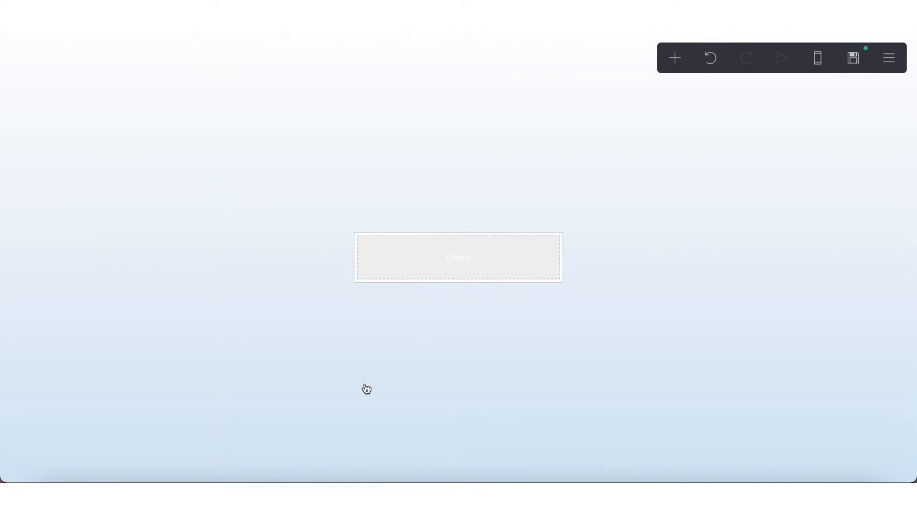
# Change the container's type to Columns
pyautogui.click(409, 276)
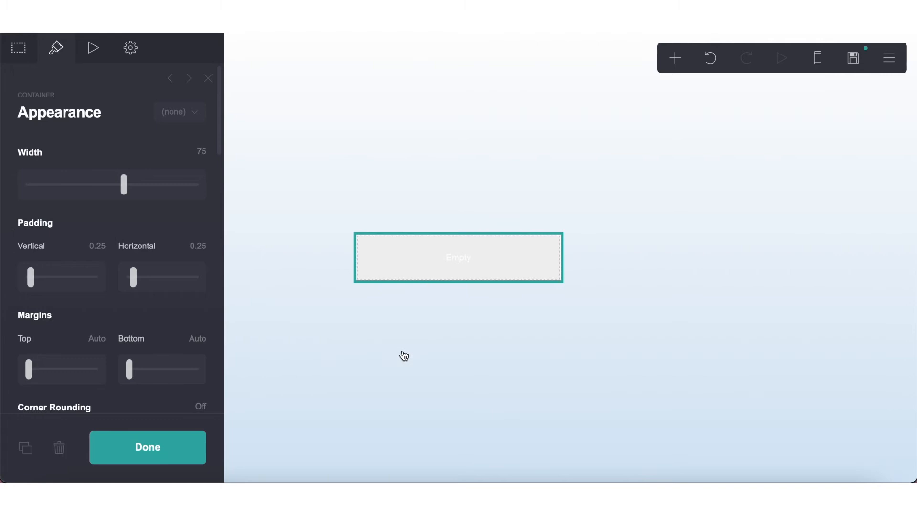
pyautogui.click(404, 355)
pyautogui.click(404, 356)
pyautogui.click(404, 271)
pyautogui.click(34, 94)
pyautogui.click(70, 182)
pyautogui.click(68, 184)
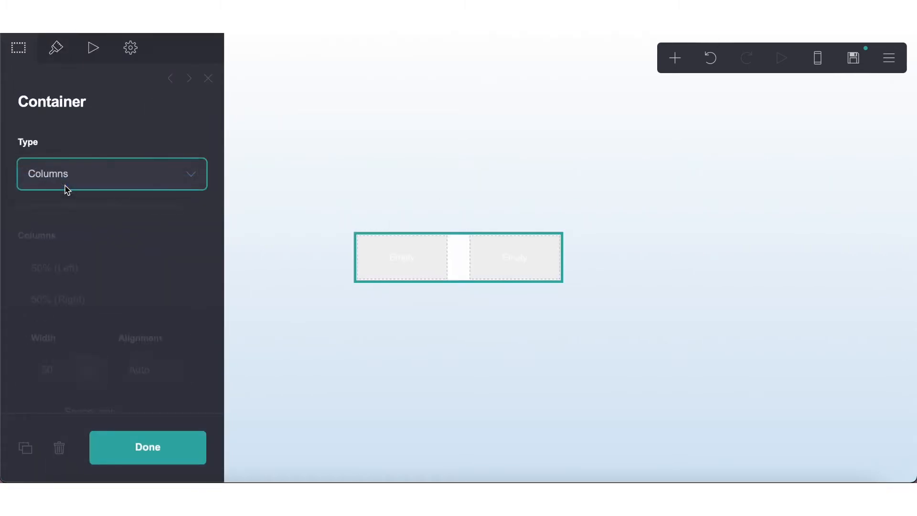
# Set the gutters between the container's columns to 0.25
pyautogui.click(56, 47)
pyautogui.click(197, 315)
pyautogui.write('.25')
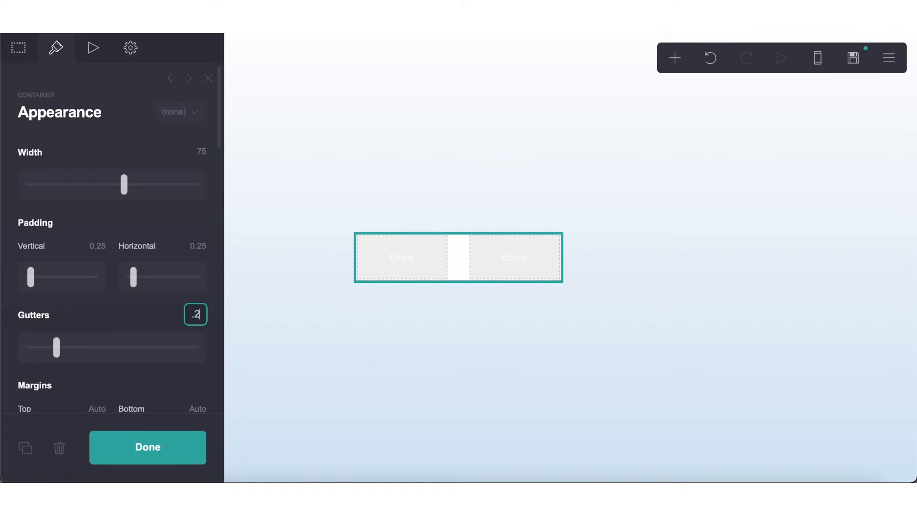
pyautogui.press('Return')
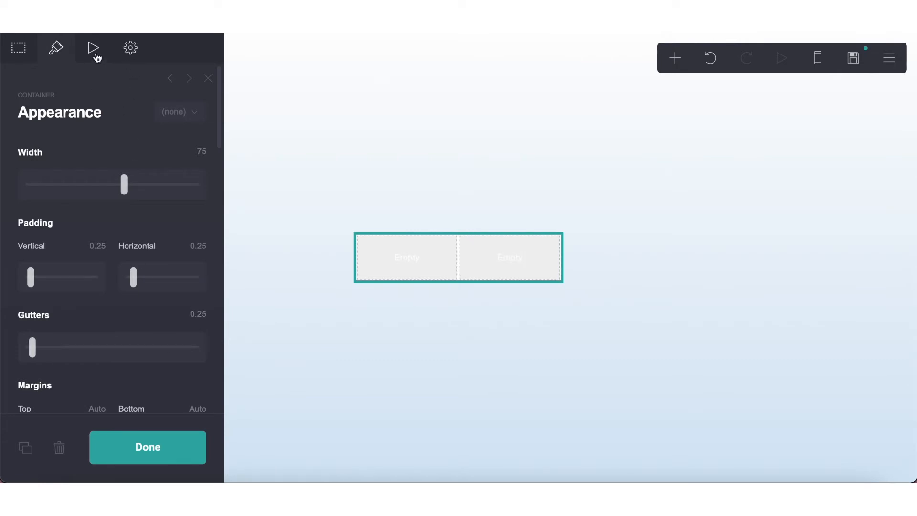
# Switch the container's mobile settings to manual, choose the Default mobile layout, and close the container settings
pyautogui.click(126, 60)
pyautogui.click(71, 59)
pyautogui.scroll(-10, 131, 250)
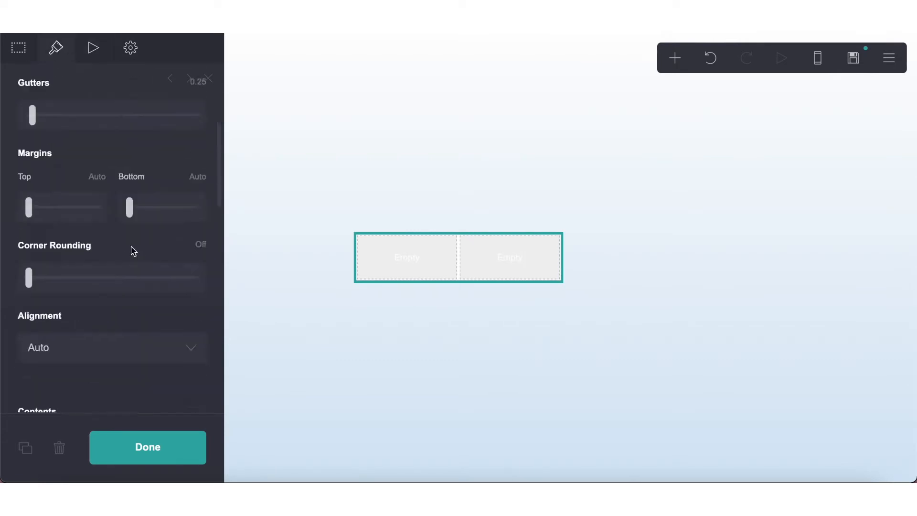
pyautogui.click(181, 341)
pyautogui.scroll(-4, 125, 333)
pyautogui.click(114, 260)
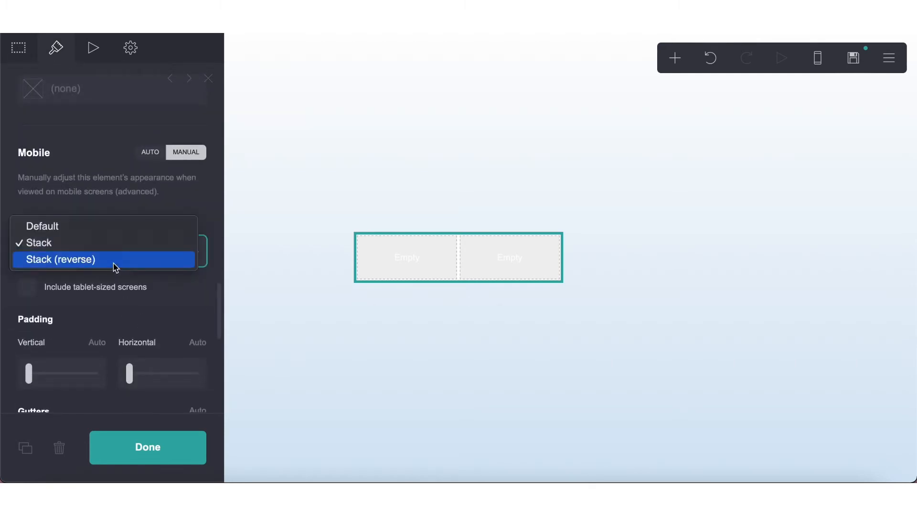
pyautogui.click(127, 220)
pyautogui.click(209, 79)
# Add an image element and place it in the container's left column
pyautogui.click(675, 58)
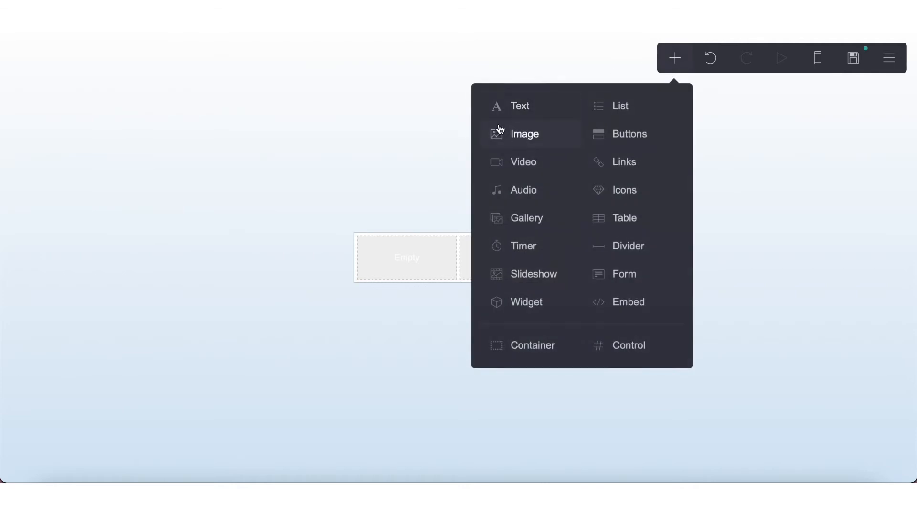
pyautogui.click(497, 129)
pyautogui.moveTo(481, 231); pyautogui.dragTo(417, 186)
pyautogui.scroll(5, 117, 245)
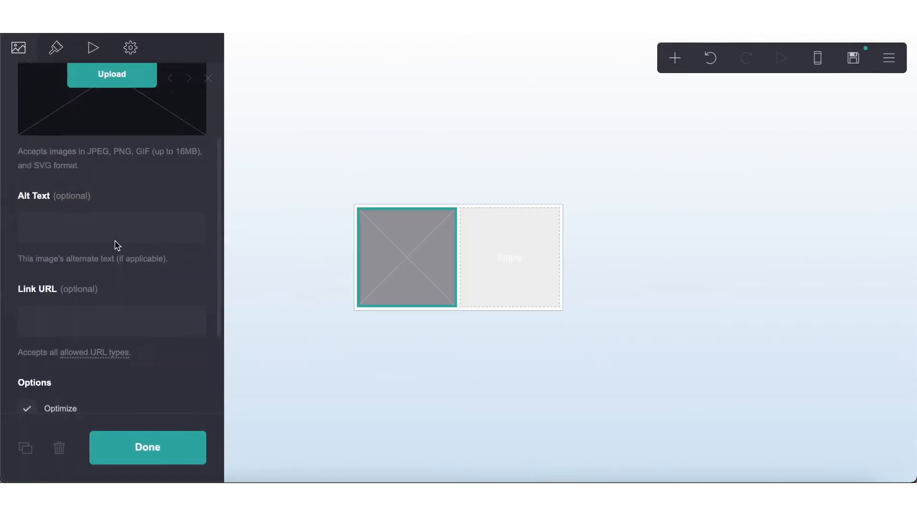
# Upload minju 1.jpeg to the image element and crop it around the head and upper body
pyautogui.click(112, 195)
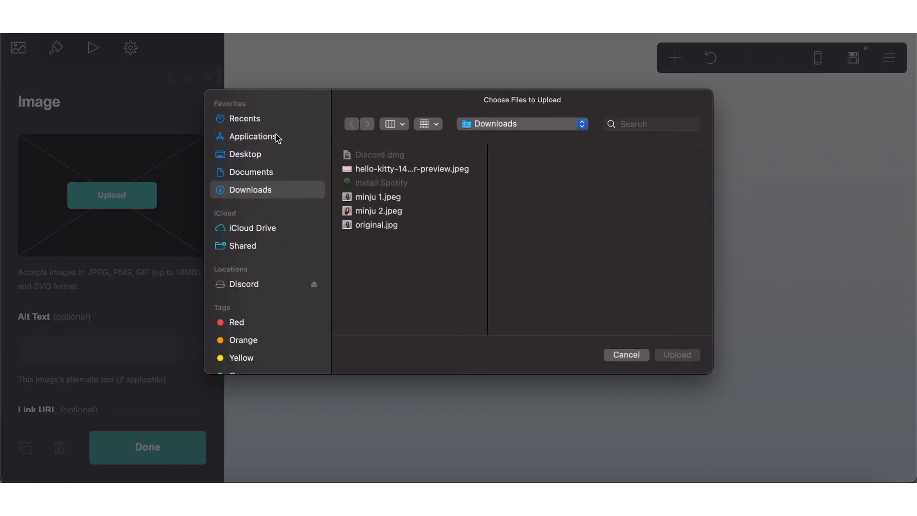
pyautogui.doubleClick(379, 198)
pyautogui.moveTo(467, 287); pyautogui.dragTo(332, 212)
pyautogui.moveTo(496, 313); pyautogui.dragTo(707, 478)
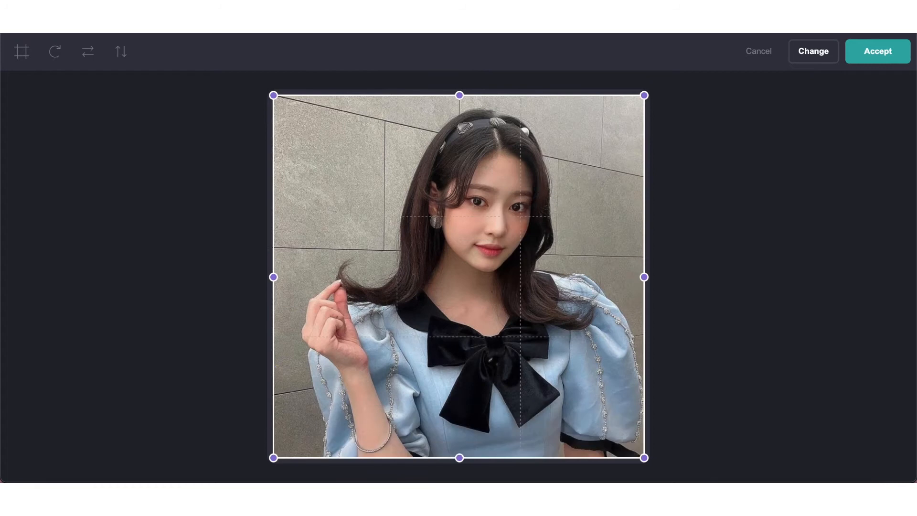
pyautogui.click(878, 51)
# Set the image's shape to Circle and its height to 6.125
pyautogui.click(56, 48)
pyautogui.scroll(-3, 124, 315)
pyautogui.click(105, 220)
pyautogui.click(96, 219)
pyautogui.scroll(-2, 143, 272)
pyautogui.scroll(3, 157, 306)
pyautogui.moveTo(30, 254); pyautogui.dragTo(47, 254)
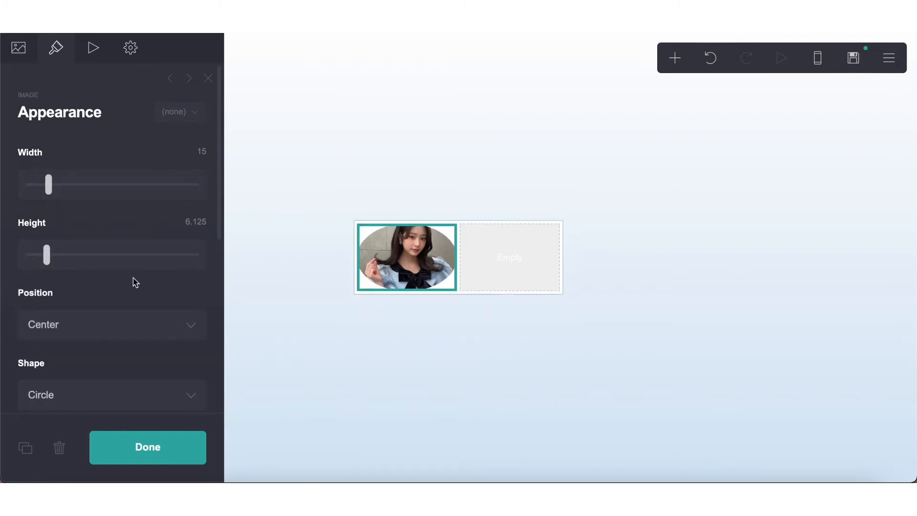
# Give the image a pale blue border by pasting #D5E6F5 and darkening it slightly to #CEDFED
pyautogui.click(305, 350)
pyautogui.click(406, 258)
pyautogui.scroll(-3, 133, 251)
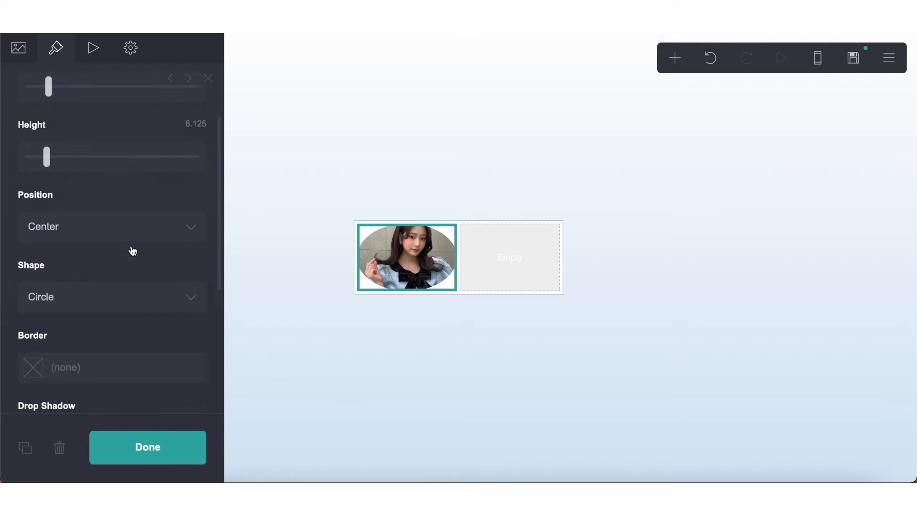
pyautogui.scroll(-3, 106, 275)
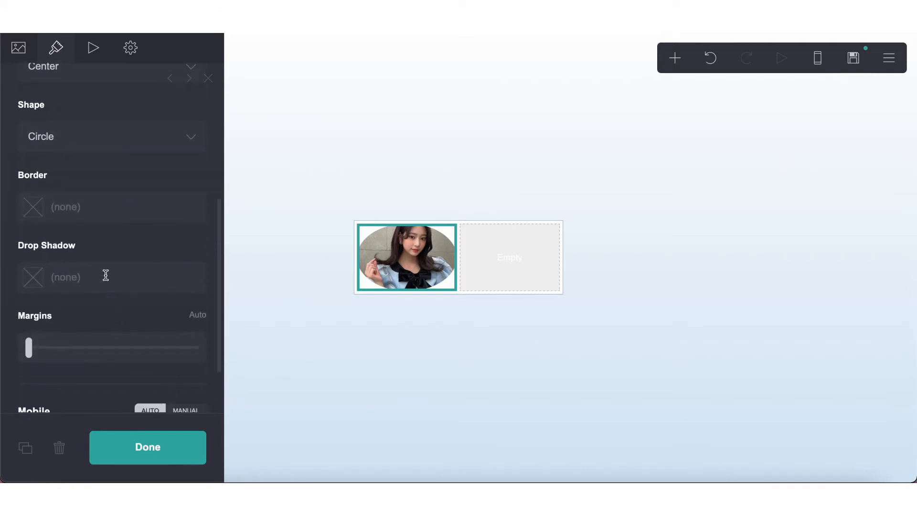
pyautogui.click(109, 220)
pyautogui.moveTo(35, 309); pyautogui.dragTo(36, 318)
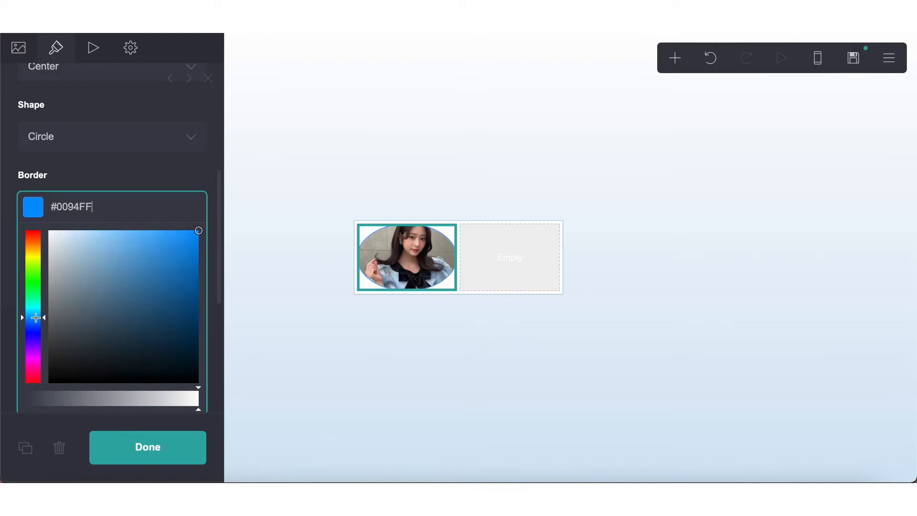
pyautogui.click(79, 251)
pyautogui.doubleClick(72, 213)
pyautogui.press('super+v')
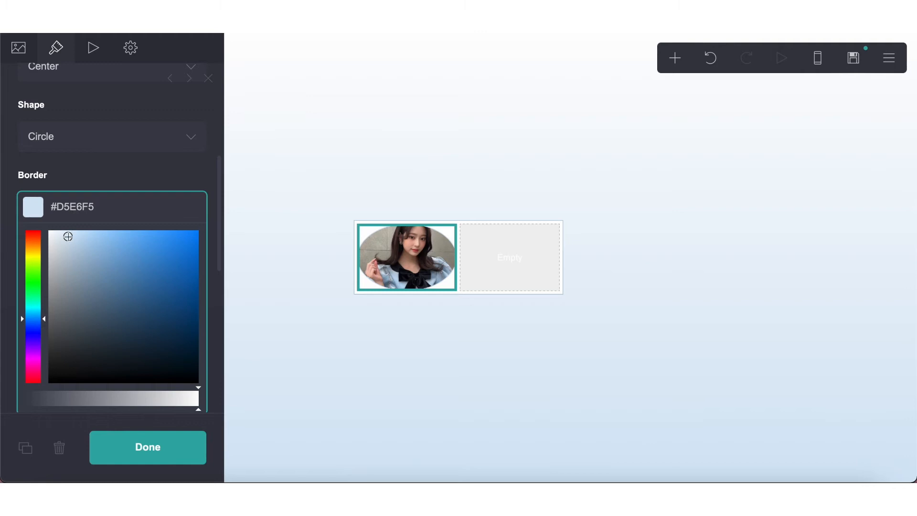
pyautogui.click(68, 240)
# Copy the code CEDFED from the image border, replace it with #FFFFFF, and set the border width to 2
pyautogui.doubleClick(72, 209)
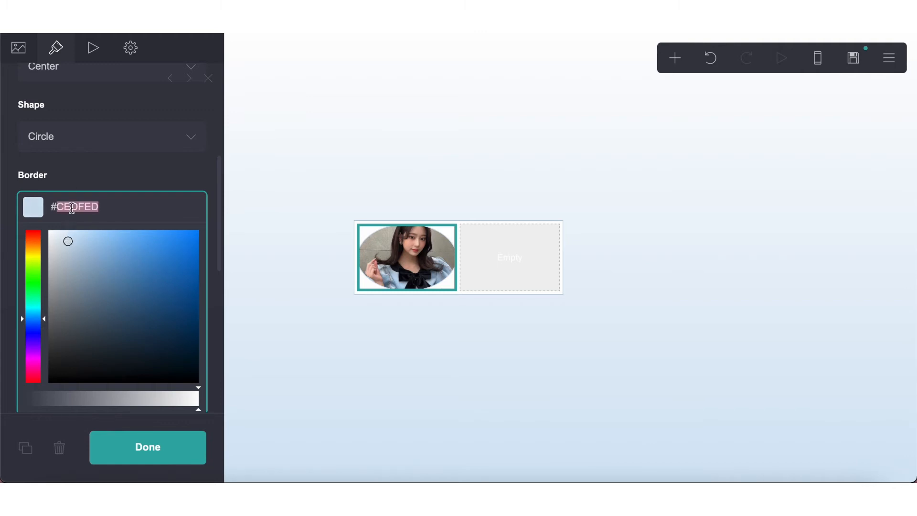
pyautogui.write('FFFFFF')
pyautogui.click(37, 158)
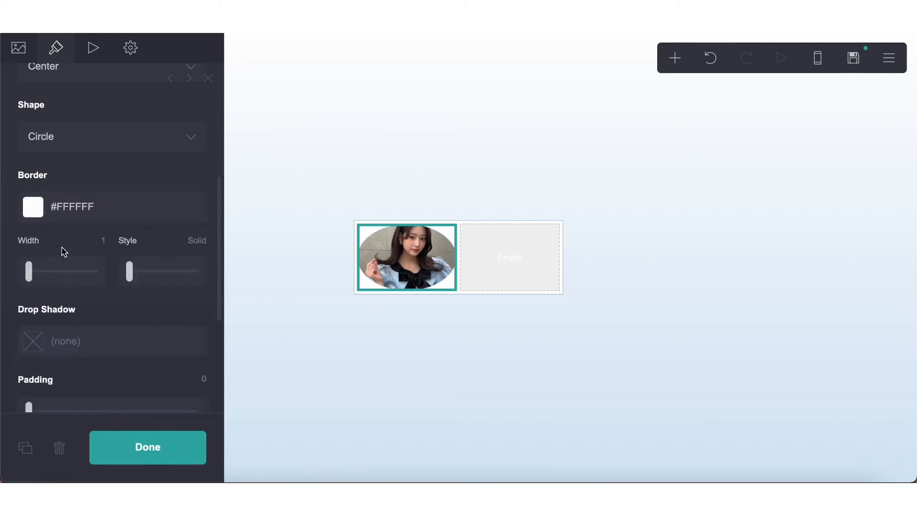
pyautogui.write('2')
pyautogui.press('Return')
# Give the image a drop shadow in the colour #CEDFED
pyautogui.click(106, 340)
pyautogui.write('CEDFED')
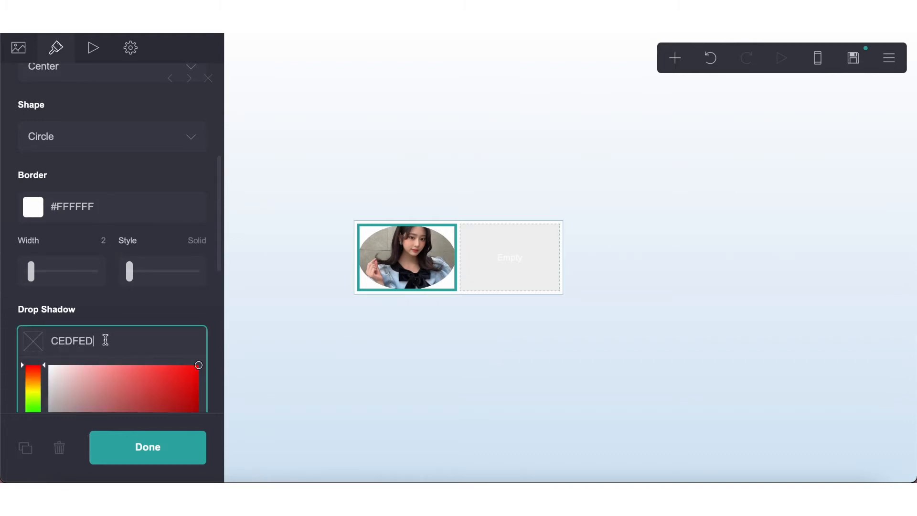
pyautogui.click(54, 343)
pyautogui.write('#')
pyautogui.click(99, 310)
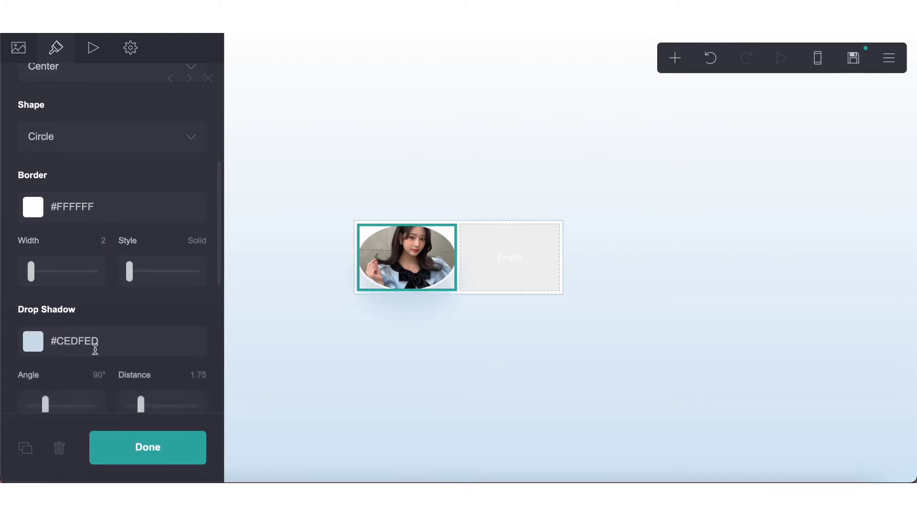
# Set the image's drop shadow to angle 0°, distance 0 and blur 0.75
pyautogui.scroll(-3, 71, 335)
pyautogui.moveTo(139, 314); pyautogui.dragTo(2, 317)
pyautogui.moveTo(143, 379)
pyautogui.mouseDown()
pyautogui.moveTo(125, 379)
pyautogui.moveTo(142, 379)
pyautogui.moveTo(134, 379)
pyautogui.mouseUp()
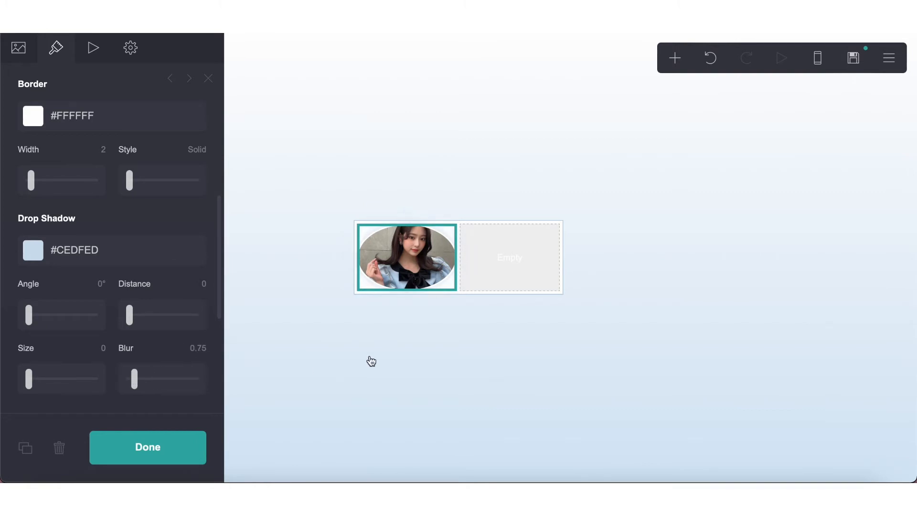
pyautogui.click(365, 363)
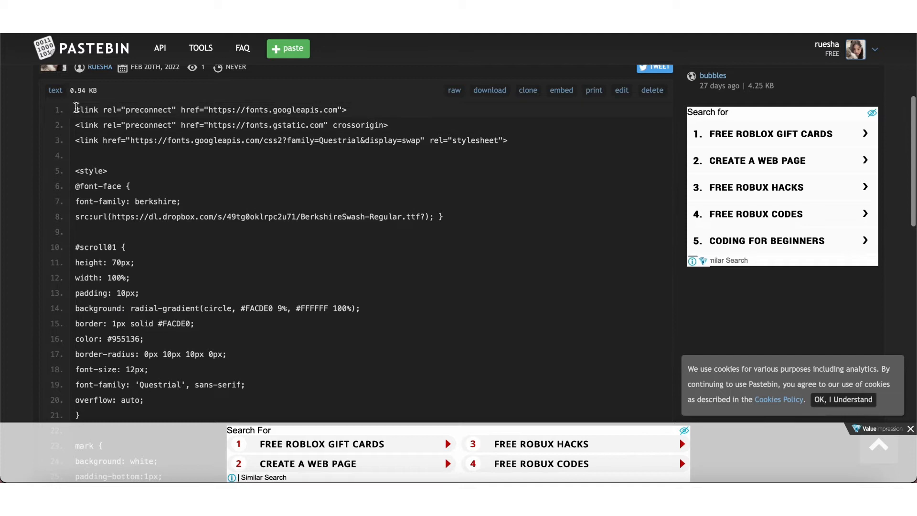
# Copy the complete scroll box code from the Pastebin page, from the first link tag through the closing div
pyautogui.moveTo(77, 108); pyautogui.dragTo(153, 281)
pyautogui.scroll(4, 150, 223)
pyautogui.scroll(-9, 197, 368)
pyautogui.scroll(-4, 196, 374)
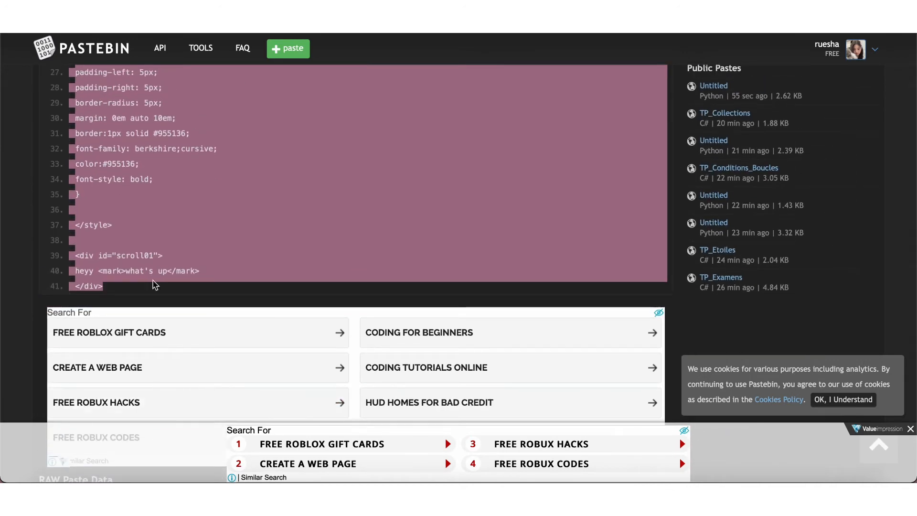
# Switch back to Carrd, place an Embed element in the container's empty column and paste the copied scroll box code into it
pyautogui.click(163, 29)
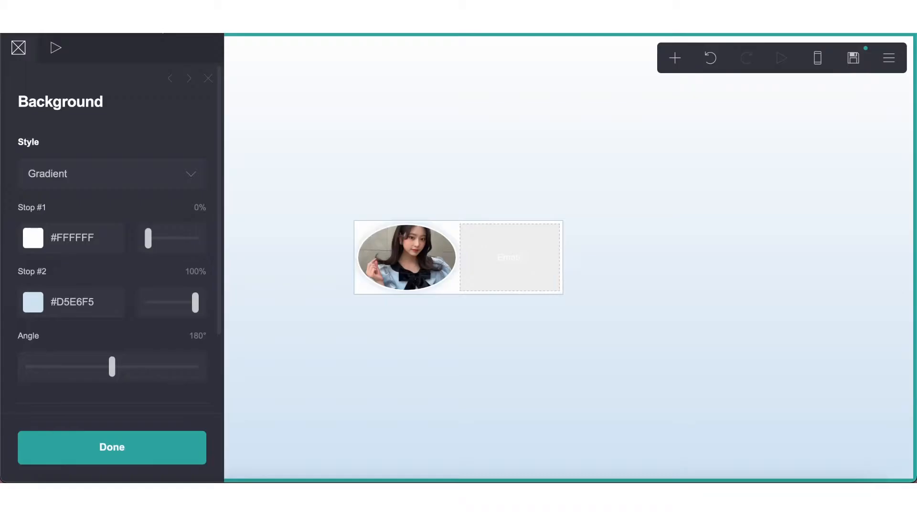
pyautogui.click(669, 63)
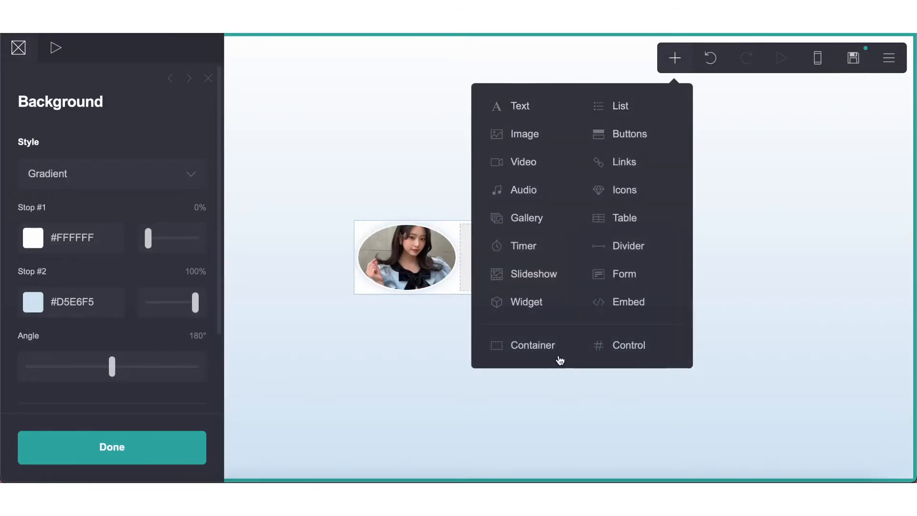
pyautogui.click(622, 308)
pyautogui.moveTo(466, 317); pyautogui.dragTo(521, 224)
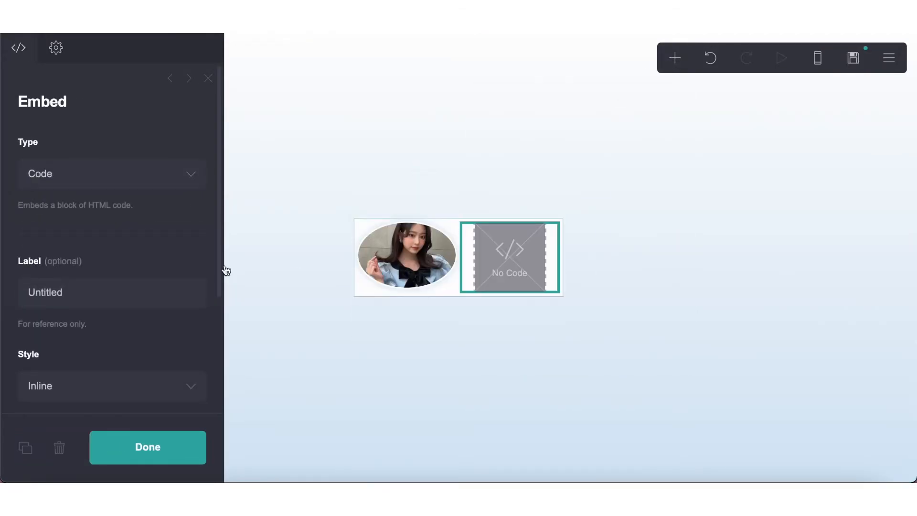
pyautogui.scroll(-5, 163, 269)
pyautogui.click(104, 339)
pyautogui.hotkey('ctrl', 'v')
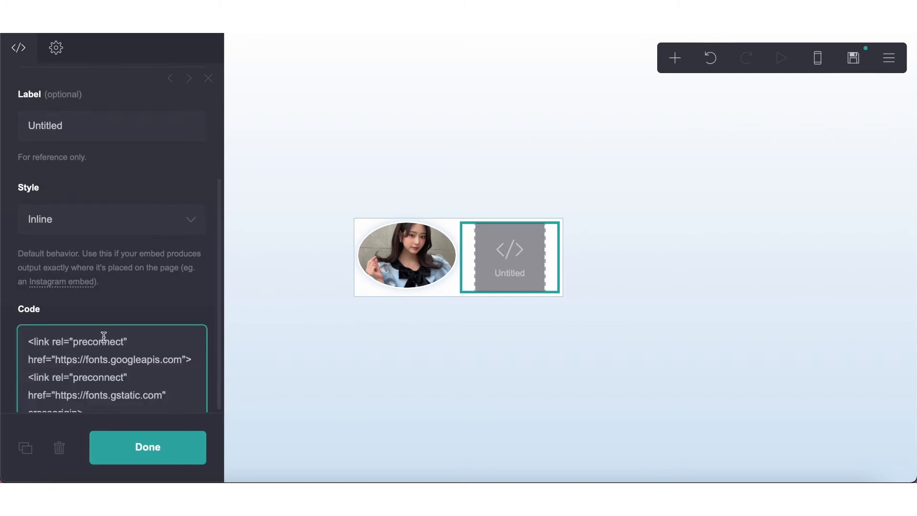
pyautogui.scroll(-10, 62, 323)
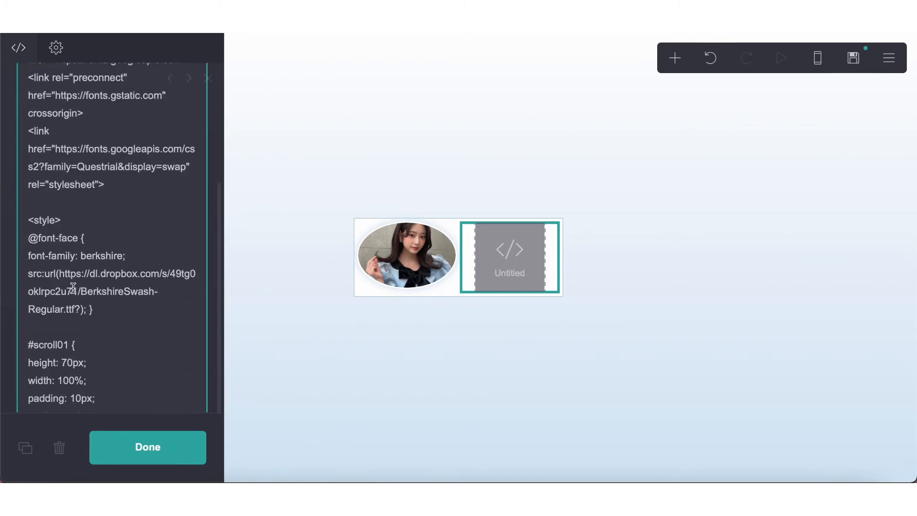
# Copy the colour code D5E6F5 from the second stop of the page background's gradient
pyautogui.click(277, 199)
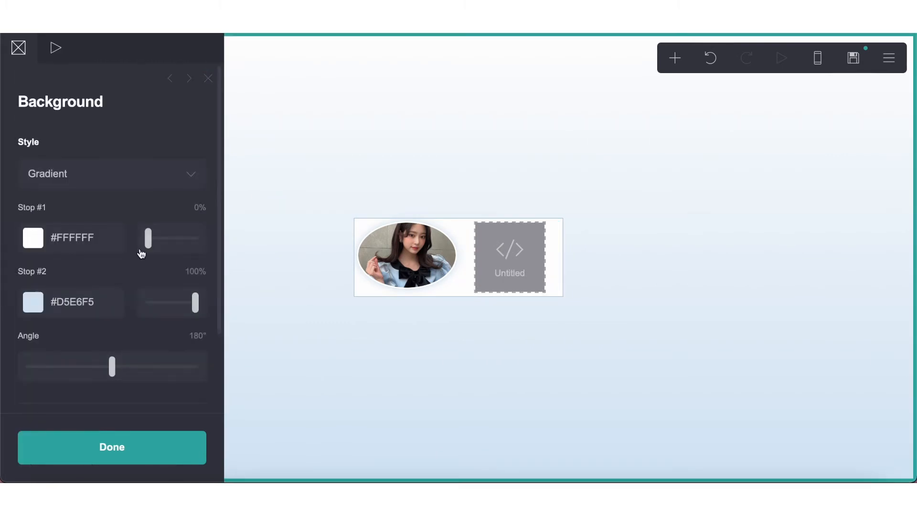
pyautogui.click(75, 303)
pyautogui.hotkey('ctrl', 'c')
# Label the embed element "scroll 1"
pyautogui.click(548, 264)
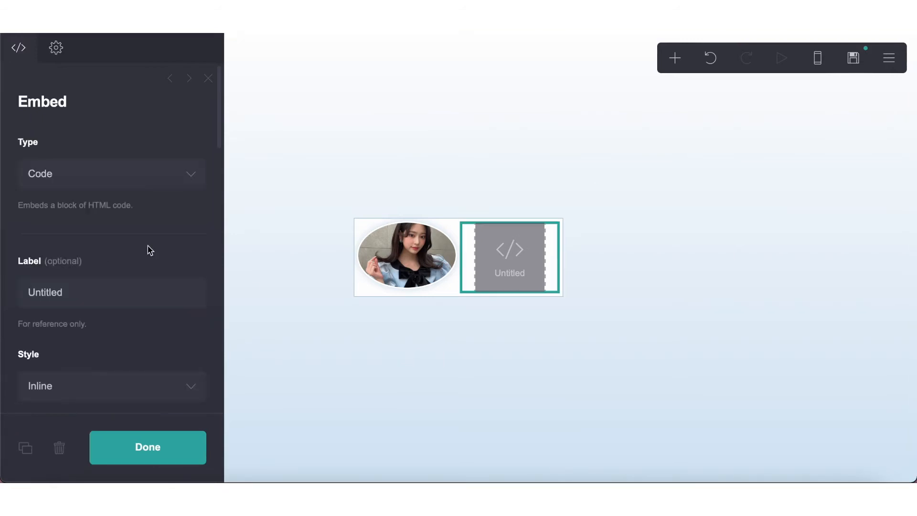
pyautogui.moveTo(81, 292); pyautogui.dragTo(8, 290)
pyautogui.write('scroll 1')
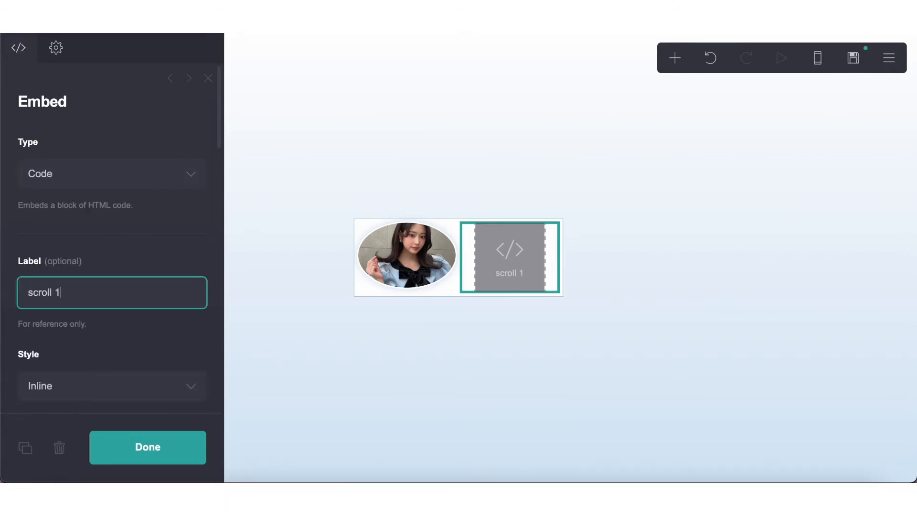
# Replace the first radial-gradient colour in the embed's #scroll01 style with #D5E6F5
pyautogui.scroll(-10, 31, 312)
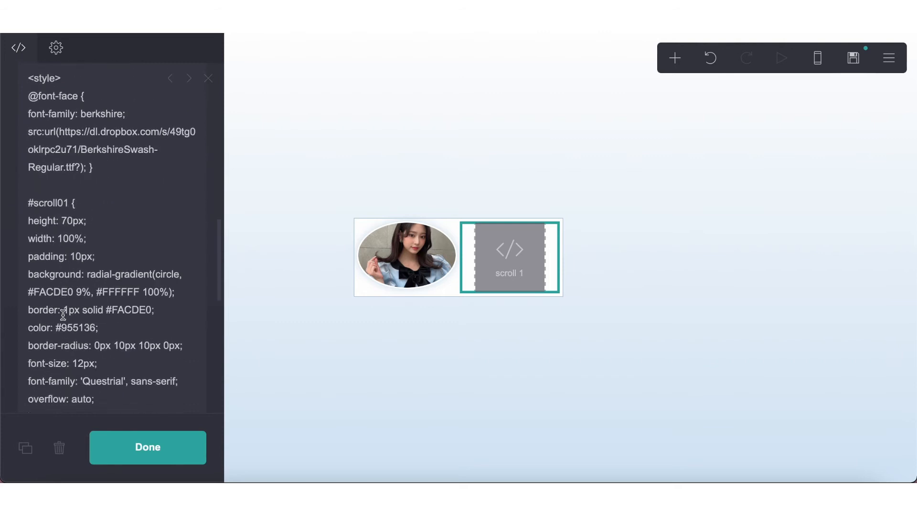
pyautogui.doubleClick(50, 231)
pyautogui.hotkey('ctrl', 'v')
# Copy the colour code B6CCE0 from the container's border
pyautogui.doubleClick(124, 256)
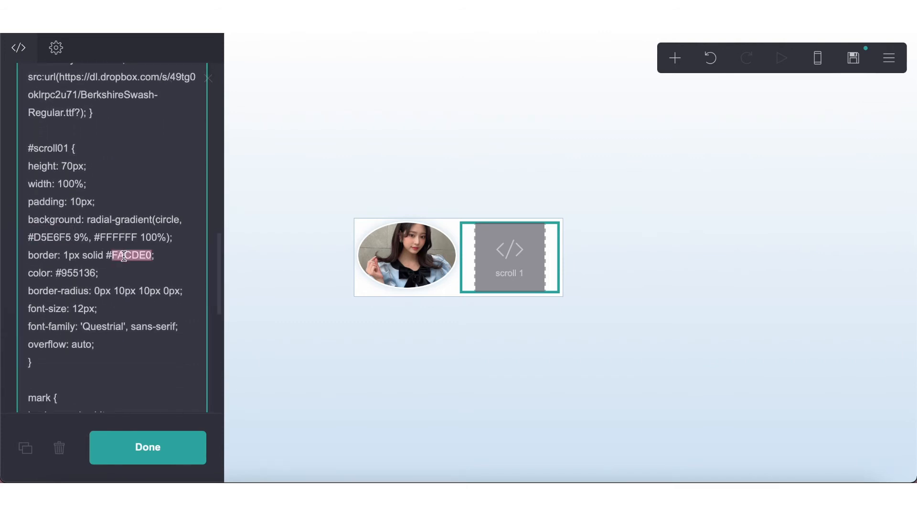
pyautogui.click(377, 296)
pyautogui.scroll(-10, 123, 321)
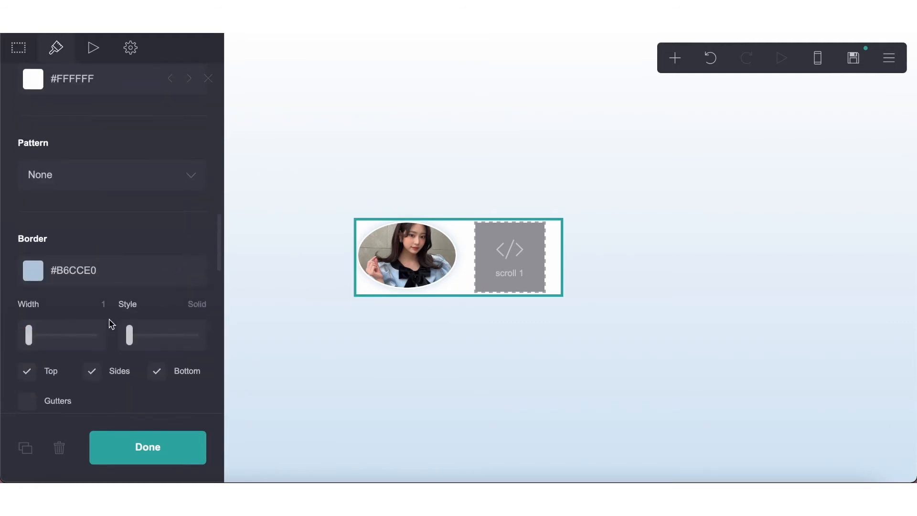
pyautogui.click(76, 271)
pyautogui.doubleClick(75, 271)
pyautogui.hotkey('ctrl', 'c')
# Set the border colour in the embed's #scroll01 style to #B6CCE0
pyautogui.click(506, 260)
pyautogui.scroll(-10, 167, 313)
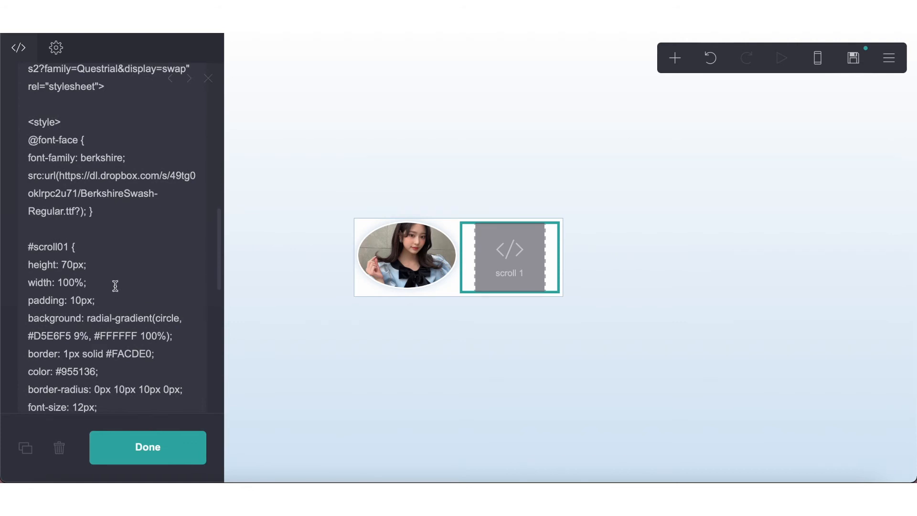
pyautogui.scroll(-3, 115, 286)
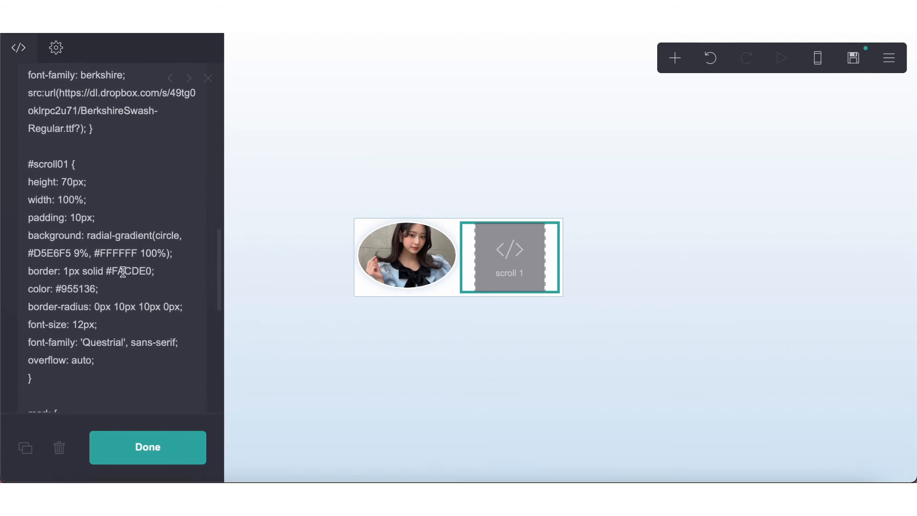
pyautogui.doubleClick(123, 272)
pyautogui.hotkey('ctrl', 'v')
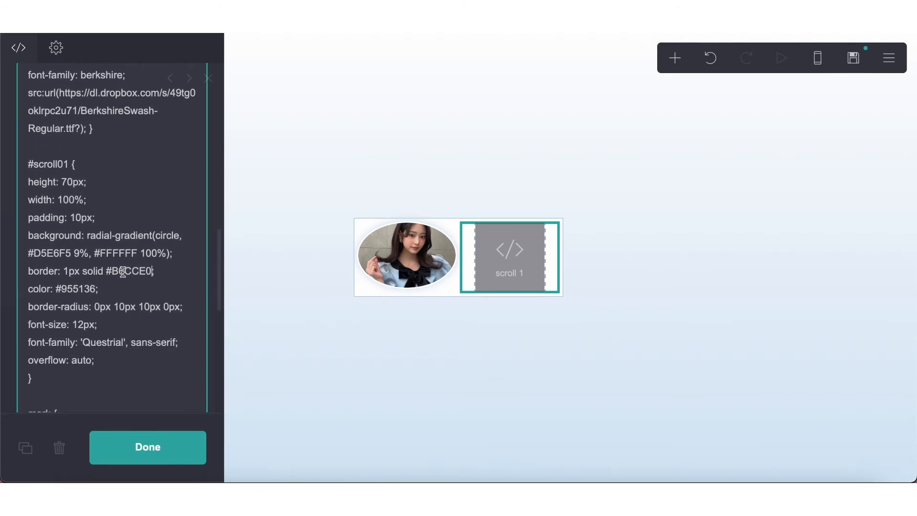
# Remove the sample text between the mark tags in the embed's scroll01 div
pyautogui.scroll(-8, 123, 272)
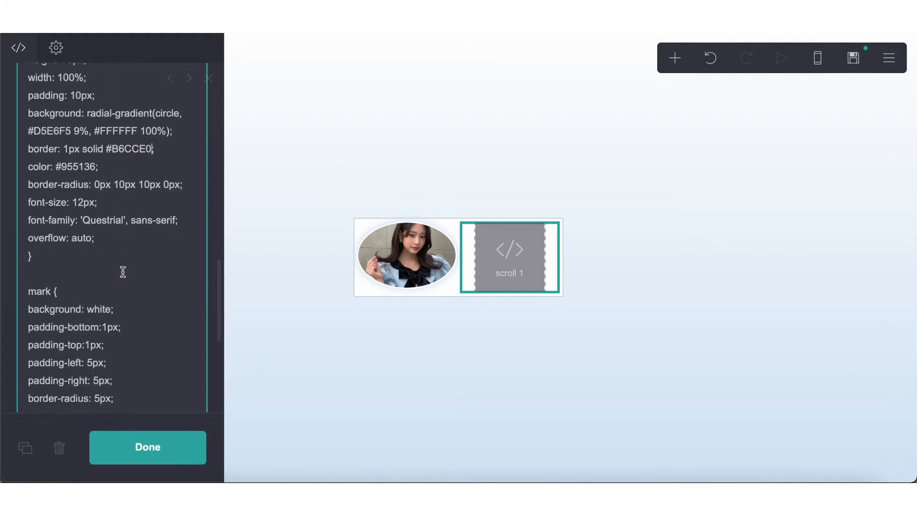
pyautogui.scroll(-5, 122, 272)
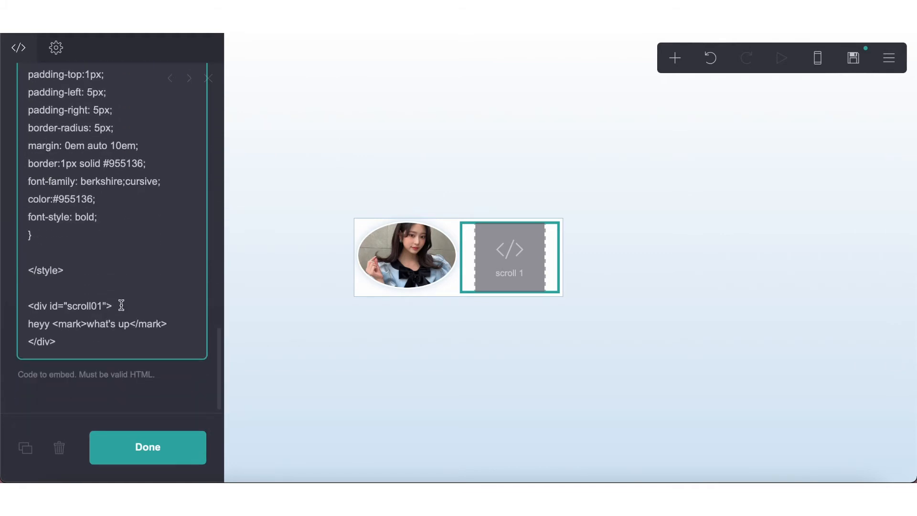
pyautogui.moveTo(128, 324); pyautogui.dragTo(84, 324)
pyautogui.write('hey')
pyautogui.press('BackSpace')
pyautogui.press('BackSpace')
pyautogui.press('BackSpace')
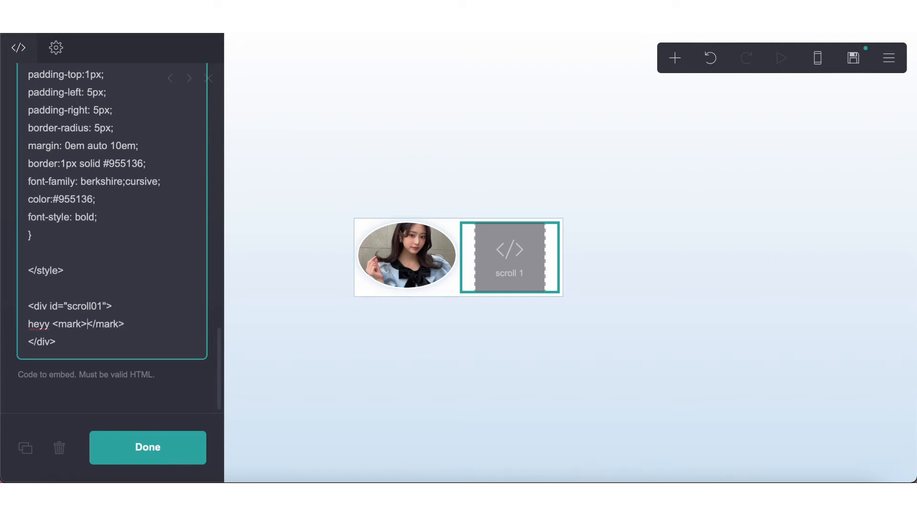
# Replace the sample line in the scroll01 div with "<mark>about me!</mark> hey i'm" followed by the first name in strong tags
pyautogui.moveTo(139, 321); pyautogui.dragTo(29, 323)
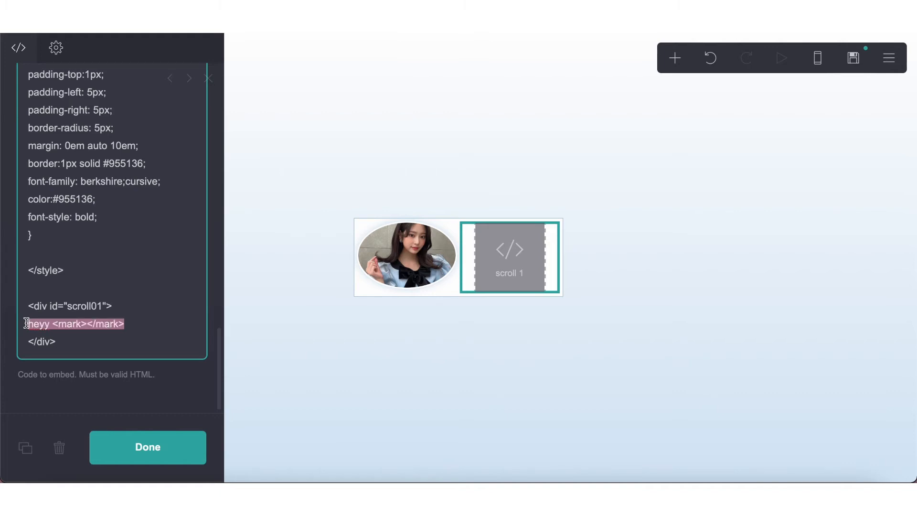
pyautogui.write('<ma')
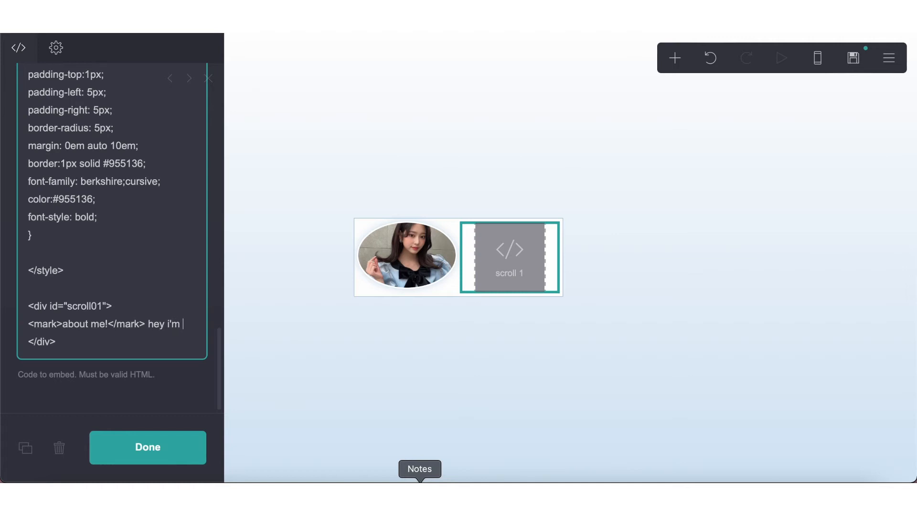
pyautogui.write('<strong>riti</strong>')
pyautogui.press('BackSpace')
pyautogui.press('BackSpace')
pyautogui.press('BackSpace')
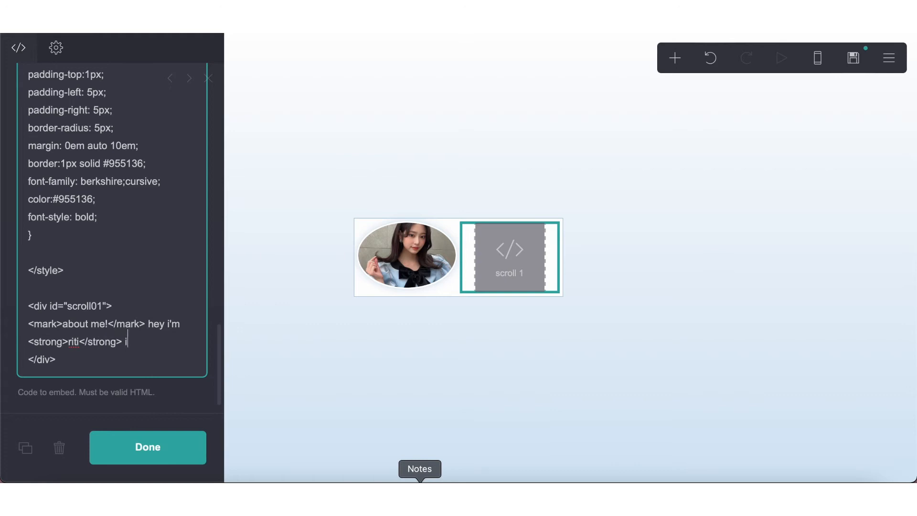
# Continue the bio with "i'm 16 years old, south asian, lesbian, and my gender is unlabeled. i use <strong>they them</strong> pronouns."
pyautogui.write("ng> i'm 16 years old, south a")
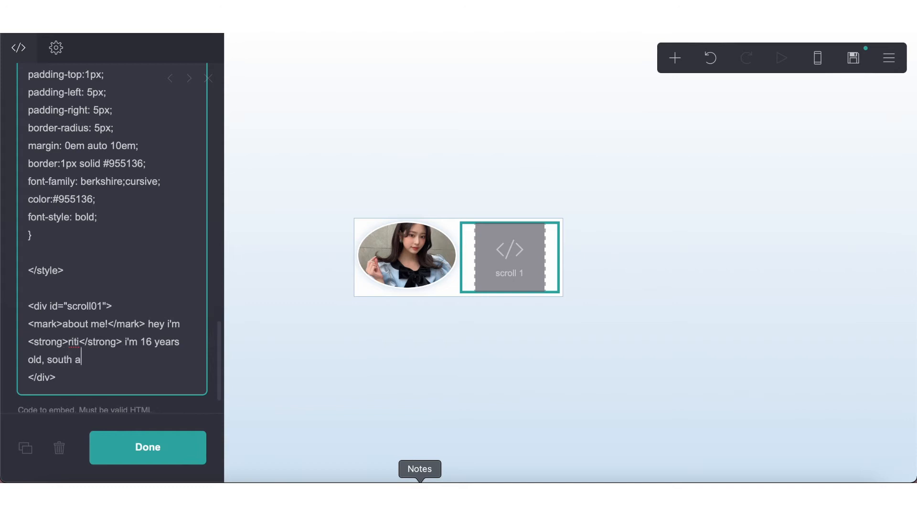
pyautogui.write('sian  lesbian, and my gender i')
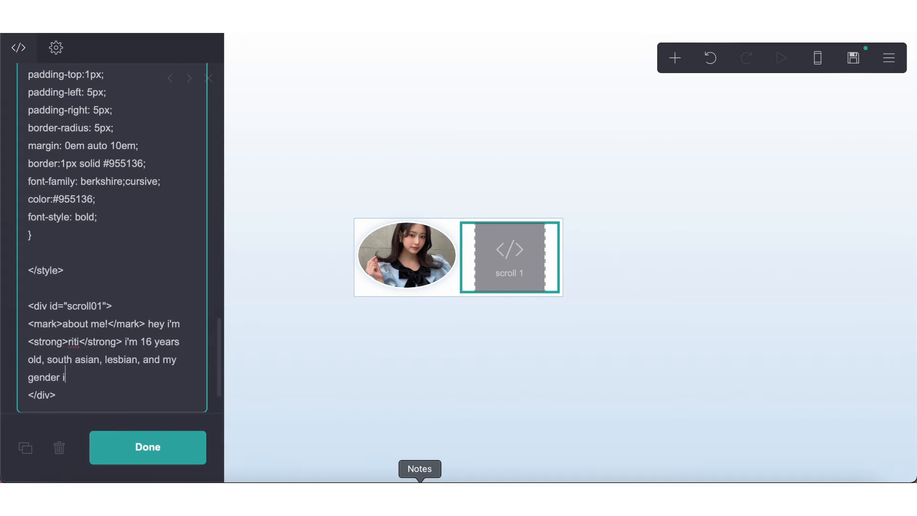
pyautogui.write('s unlabeled. i use <strong>they them</strong> pronouns.')
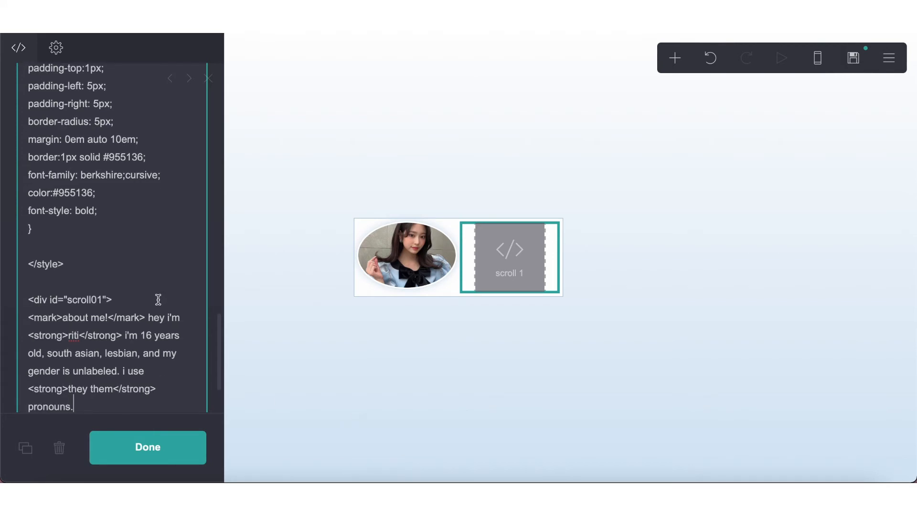
# Add a <br></br> line and start the next paragraph with "i'm not going to explain how to use the scroll box because i've already"
pyautogui.scroll(-2, 158, 301)
pyautogui.press('Return')
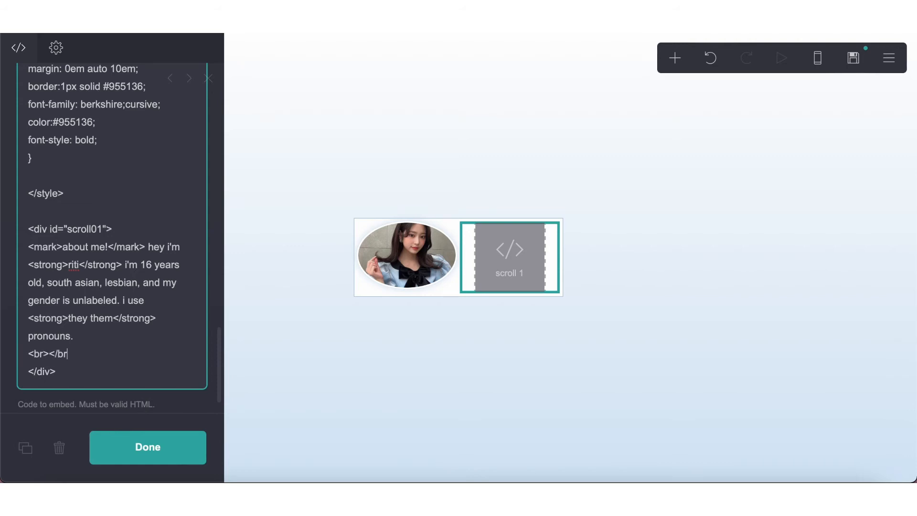
pyautogui.press('Return')
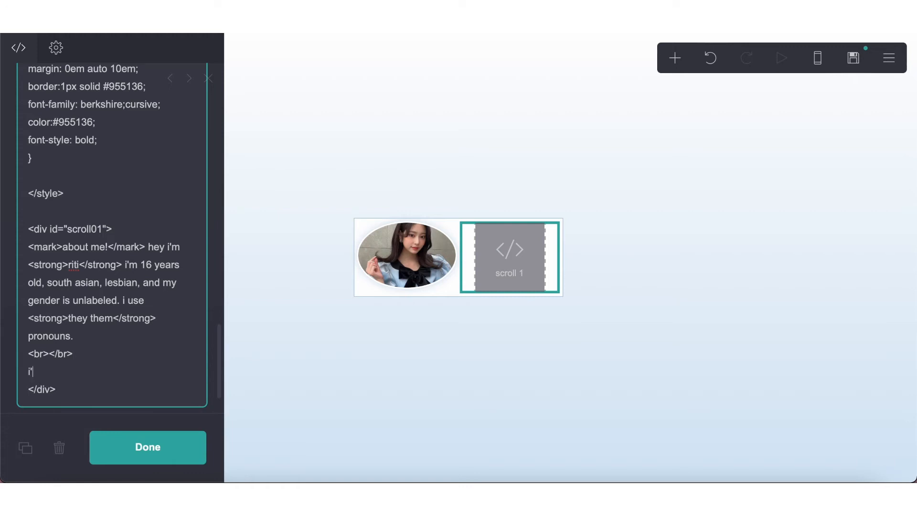
pyautogui.write("i'm not going to explain how to use th es")
pyautogui.press('BackSpace')
pyautogui.press('BackSpace')
pyautogui.press('BackSpace')
pyautogui.press('BackSpace')
pyautogui.write("e scroll box because i've alreadyd")
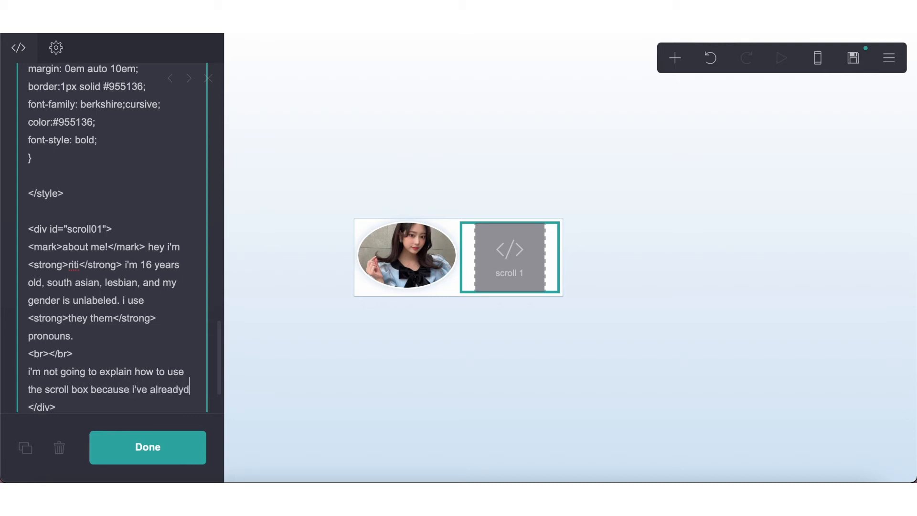
pyautogui.press('BackSpace')
# Finish the sentence with "done a tutorial on that on my channel; feel free to check it out!"
pyautogui.write('don')
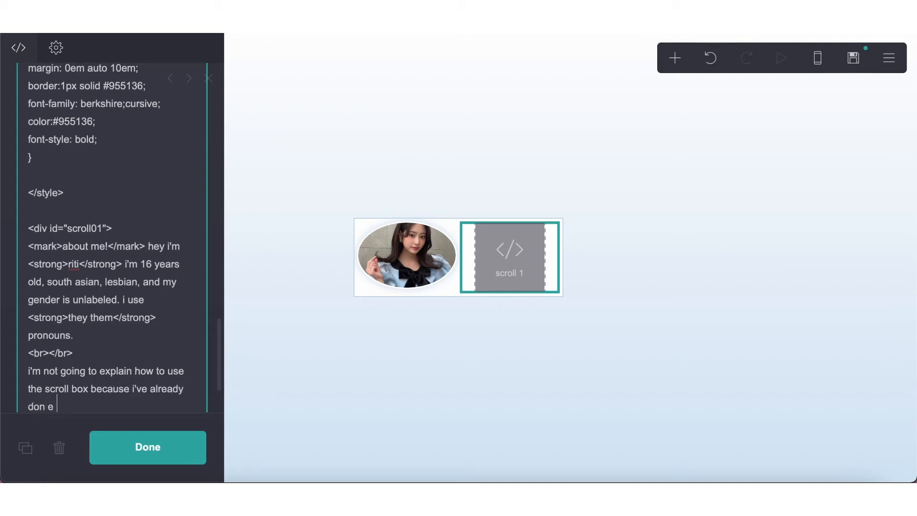
pyautogui.write('e a tutorial on that on my channel; feel f')
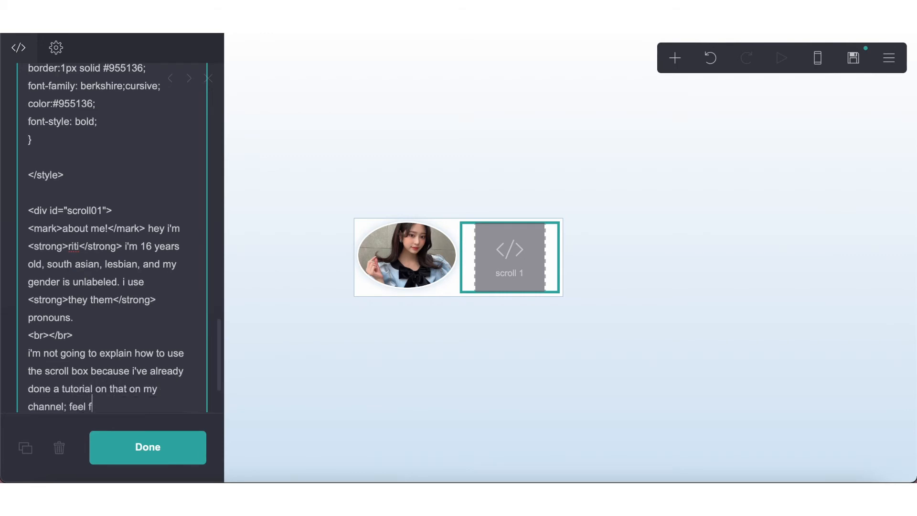
pyautogui.write('ree to fchec')
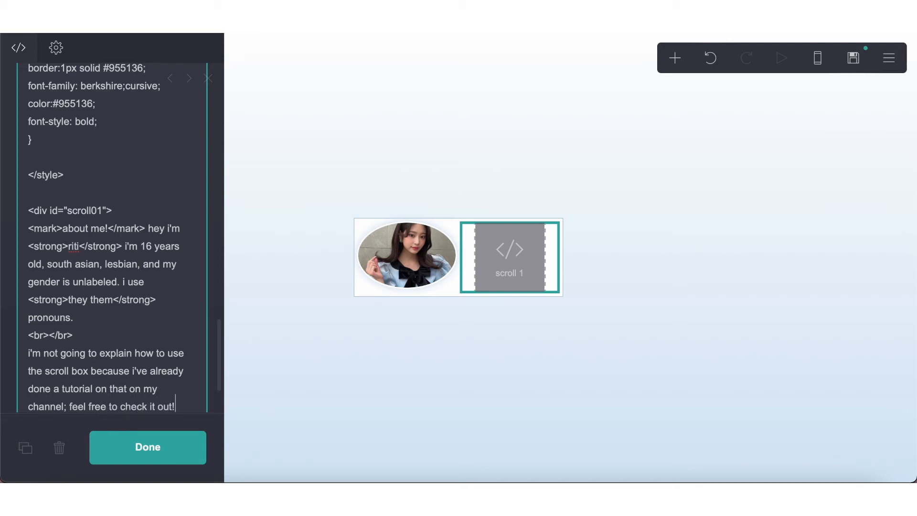
pyautogui.write('k it out!')
# Publish the site and open the published page to view the scroll box
pyautogui.click(854, 57)
pyautogui.click(137, 459)
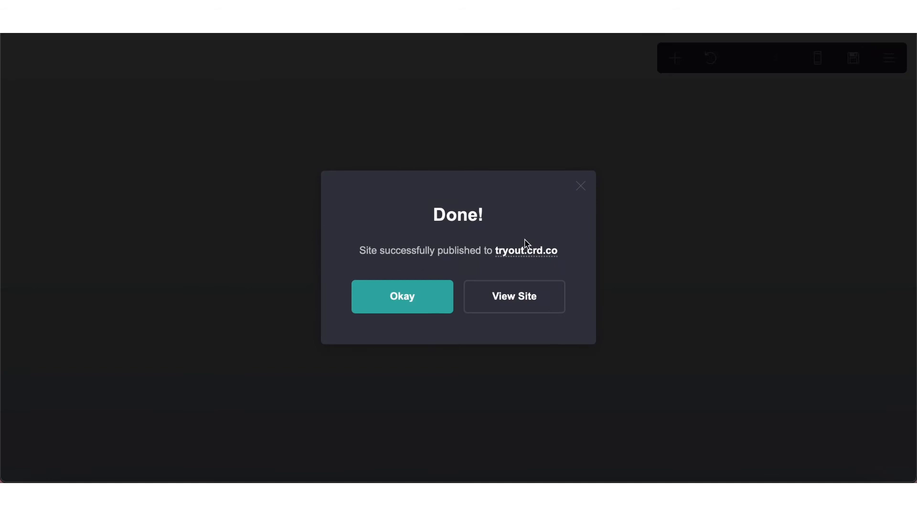
pyautogui.click(524, 249)
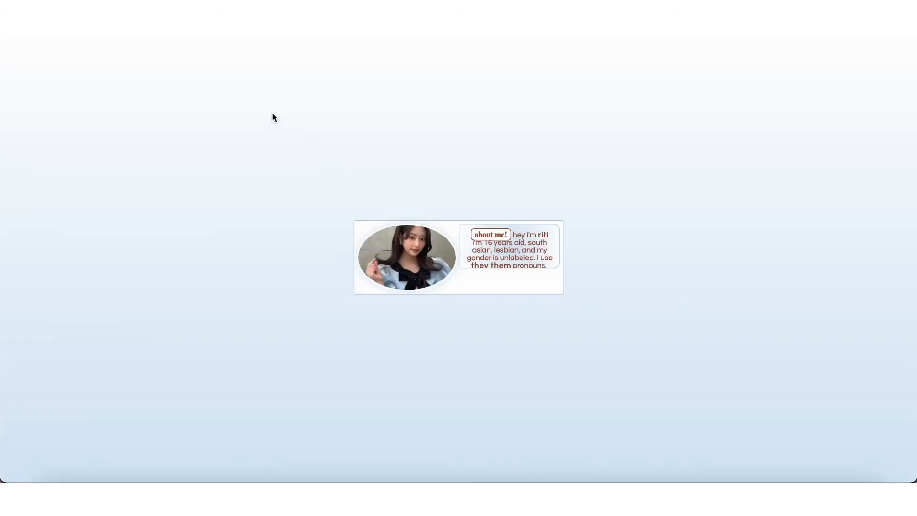
# Return to the Carrd editor and add "line-height: 15px;" after the overflow line in the embed's #scroll01 style
pyautogui.click(189, 21)
pyautogui.click(375, 294)
pyautogui.click(508, 237)
pyautogui.scroll(10, 133, 310)
pyautogui.click(122, 271)
pyautogui.press('Return')
pyautogui.write('line-height: 15px;')
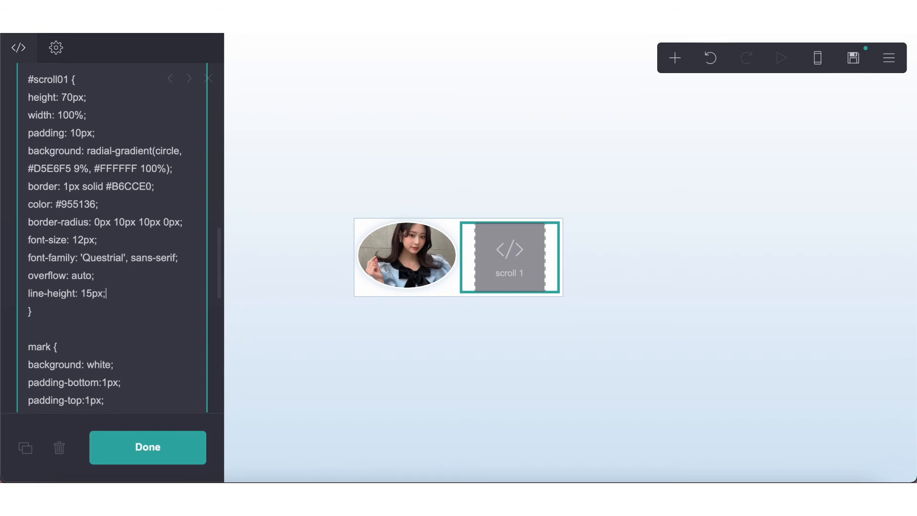
# Publish the site changes to the tryout .crd.co URL
pyautogui.click(853, 58)
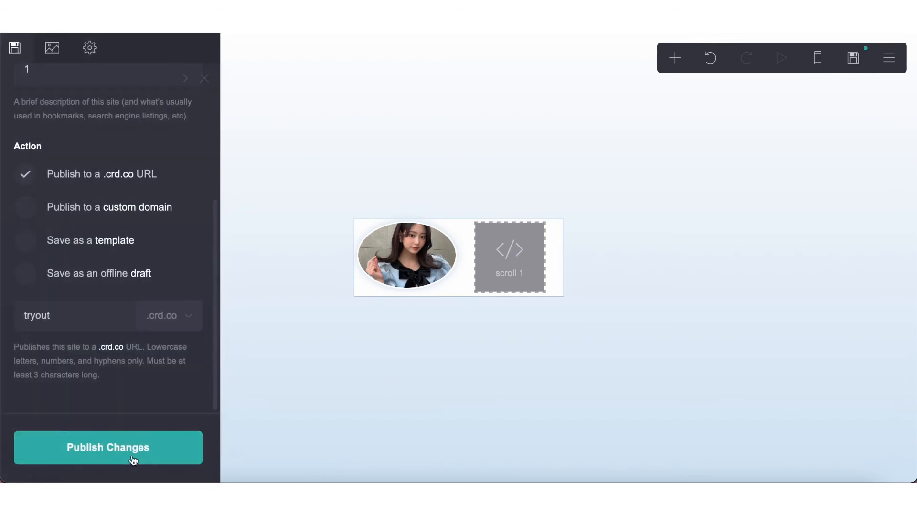
pyautogui.click(106, 448)
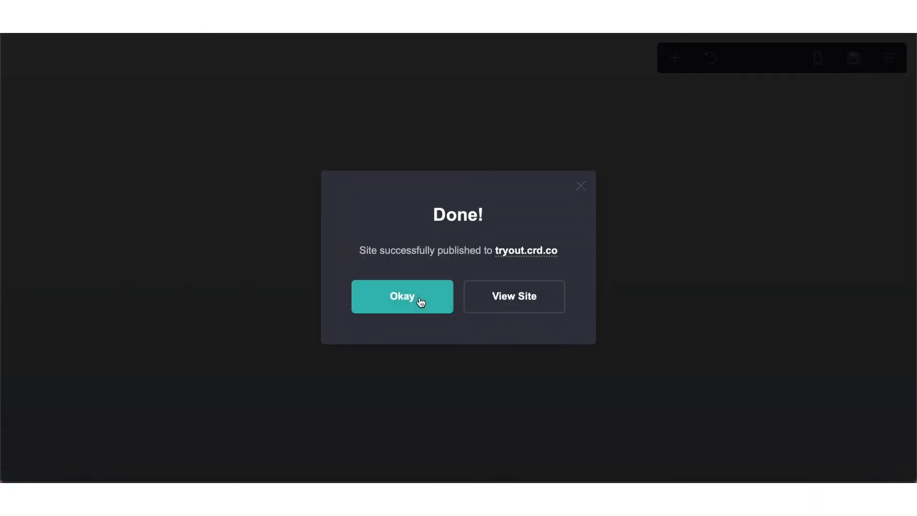
pyautogui.click(400, 300)
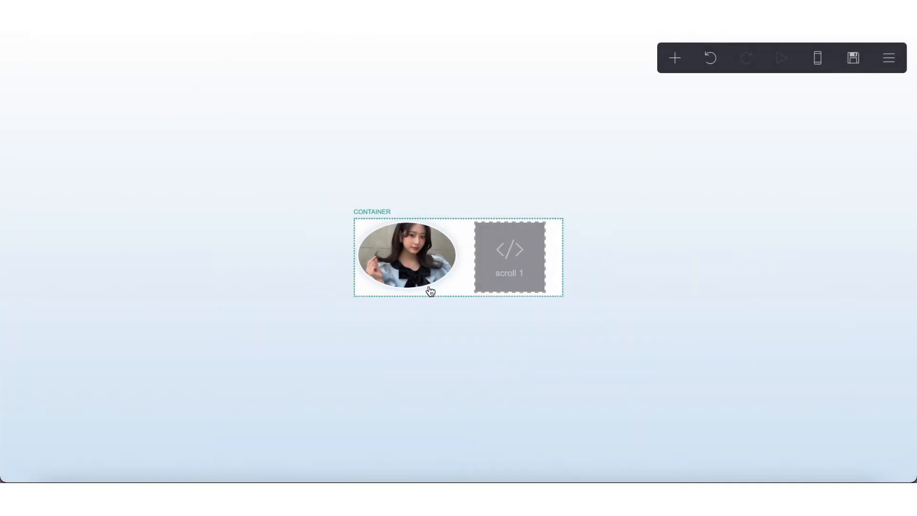
# Add "text-align: left;" after the line-height line in the scroll 1 embed's #scroll01 style
pyautogui.click(497, 258)
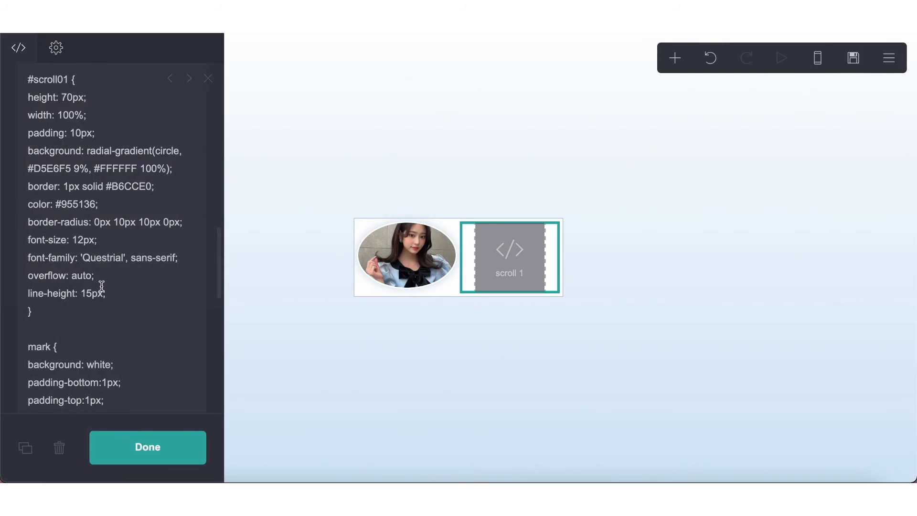
pyautogui.click(134, 297)
pyautogui.press('Return')
pyautogui.write('align: left;')
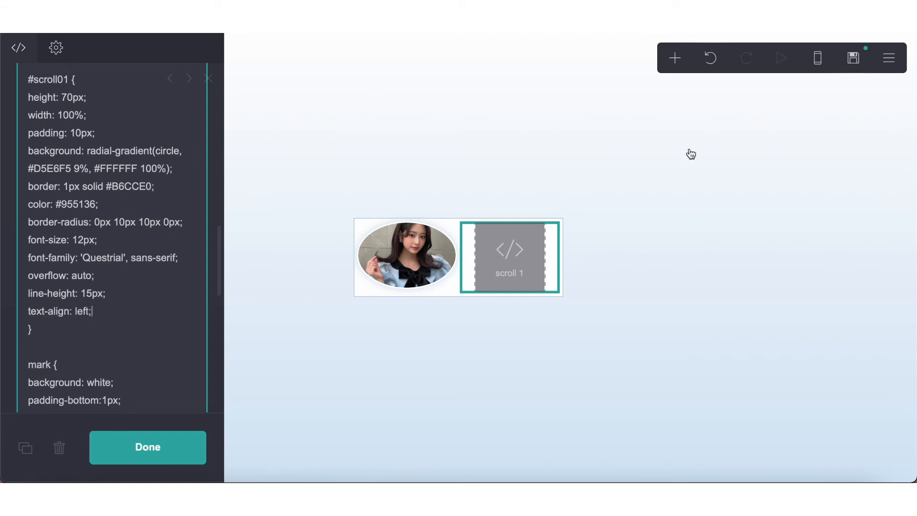
# Publish the site with the left-aligned text and check the scroll box on the published page
pyautogui.click(853, 58)
pyautogui.click(143, 446)
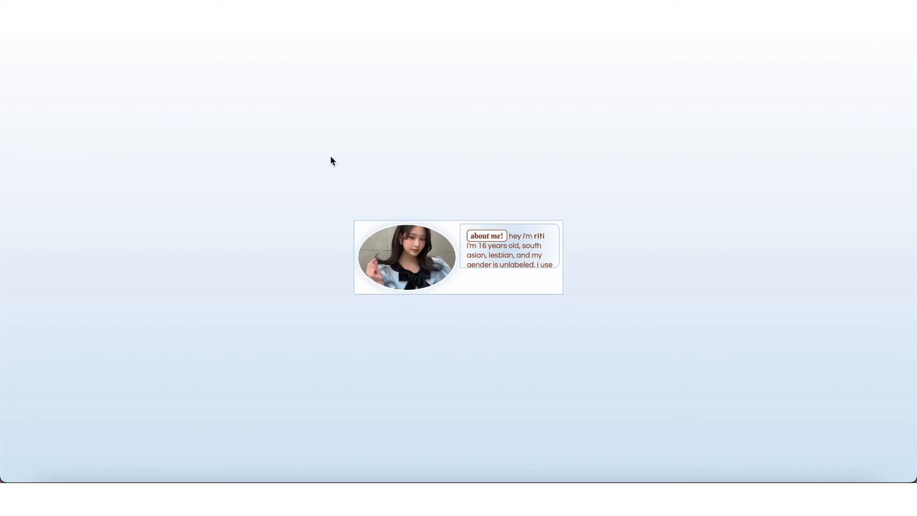
pyautogui.click(188, 29)
pyautogui.click(404, 297)
# Set the height in the scroll 1 embed's #scroll01 style to 100px
pyautogui.click(474, 249)
pyautogui.scroll(3, 65, 232)
pyautogui.click(71, 161)
pyautogui.press('BackSpace')
pyautogui.press('BackSpace')
pyautogui.write('100')
# Publish the site with the taller scroll box and test scrolling the about-me text on the published page
pyautogui.click(853, 58)
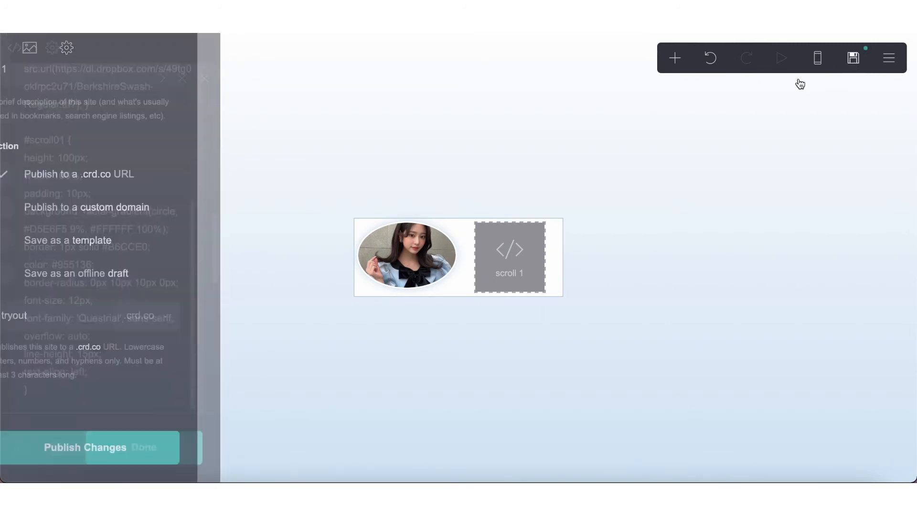
pyautogui.click(136, 451)
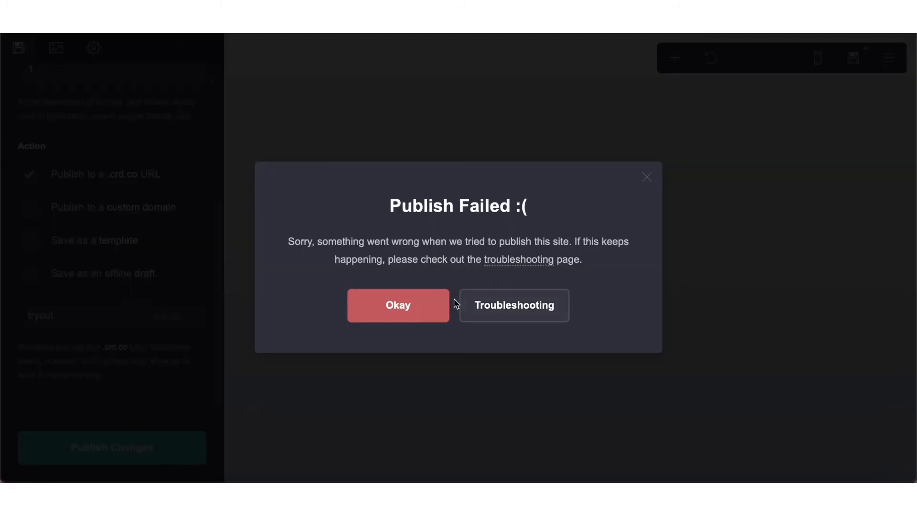
pyautogui.click(447, 303)
pyautogui.click(176, 435)
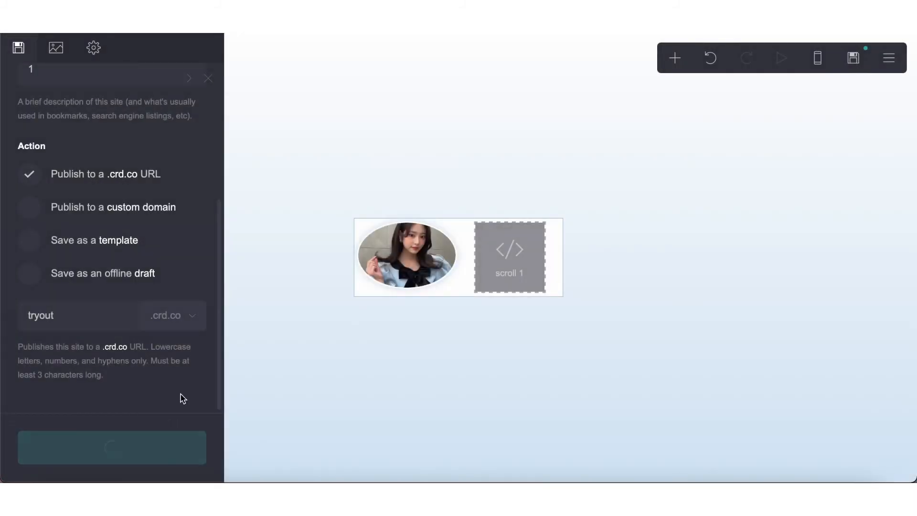
pyautogui.click(385, 297)
pyautogui.click(173, 450)
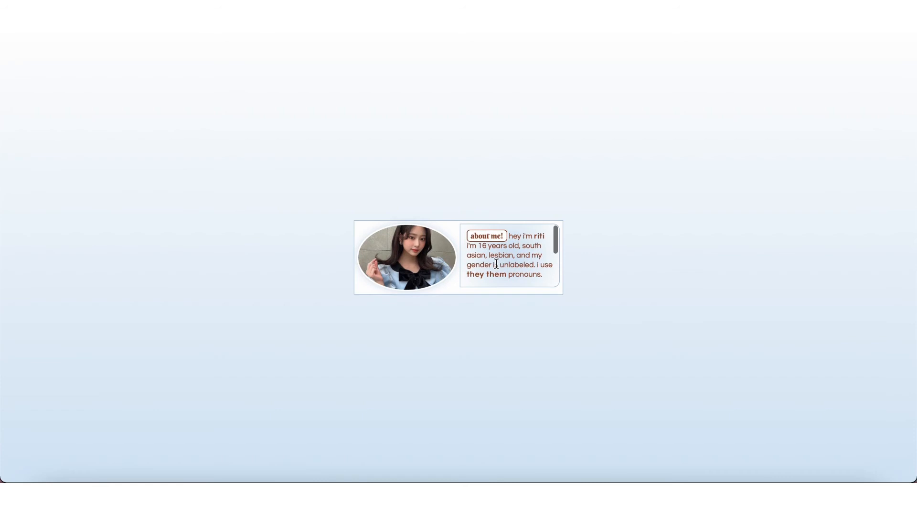
pyautogui.moveTo(559, 236); pyautogui.dragTo(554, 209)
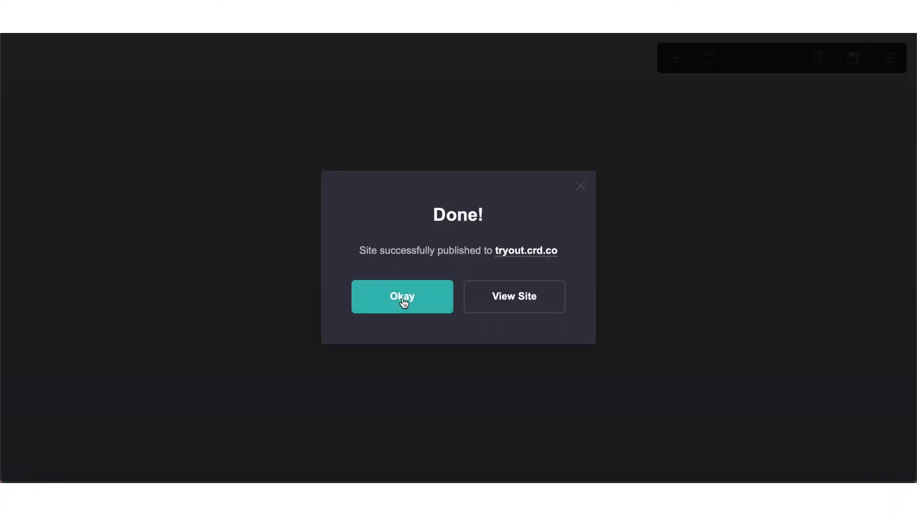
pyautogui.click(401, 299)
# Set the #scroll01 text color and the mark border color in the scroll 1 embed to #000000
pyautogui.click(80, 267)
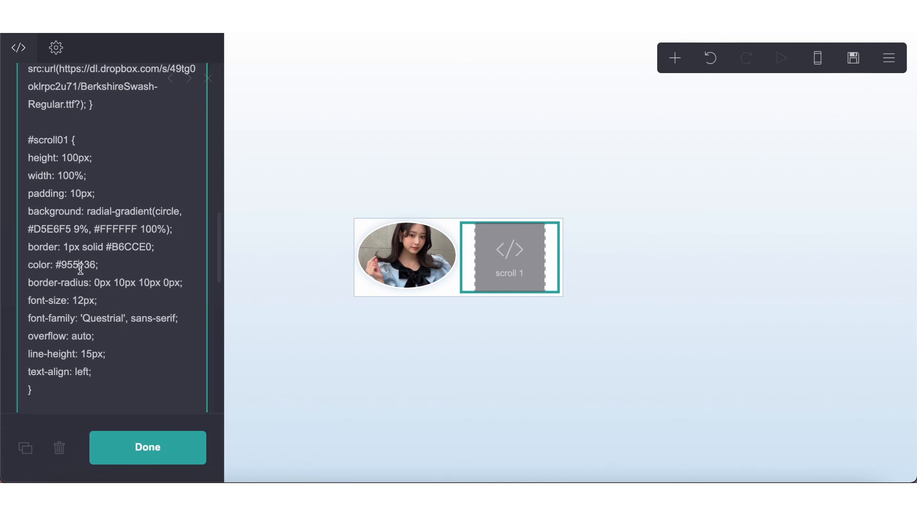
pyautogui.doubleClick(80, 268)
pyautogui.write('000000')
pyautogui.scroll(-10, 87, 261)
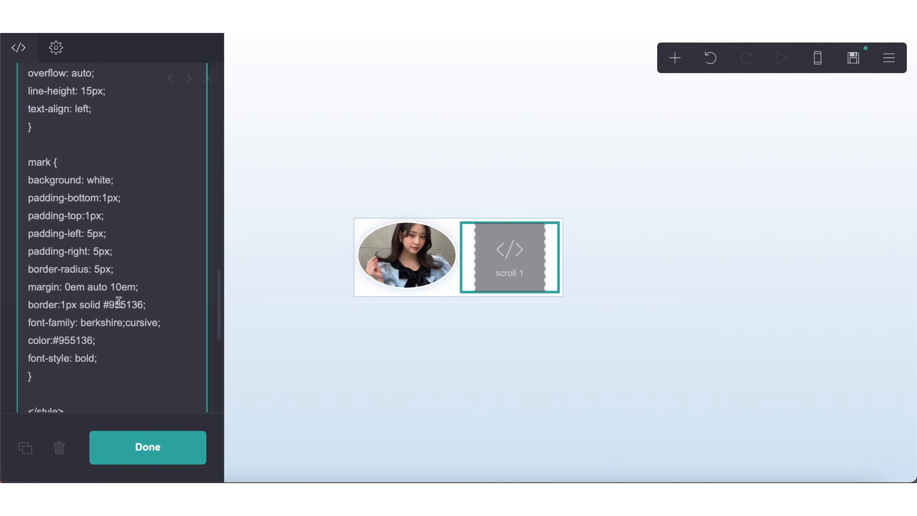
pyautogui.doubleClick(126, 310)
pyautogui.write('000000')
pyautogui.click(392, 374)
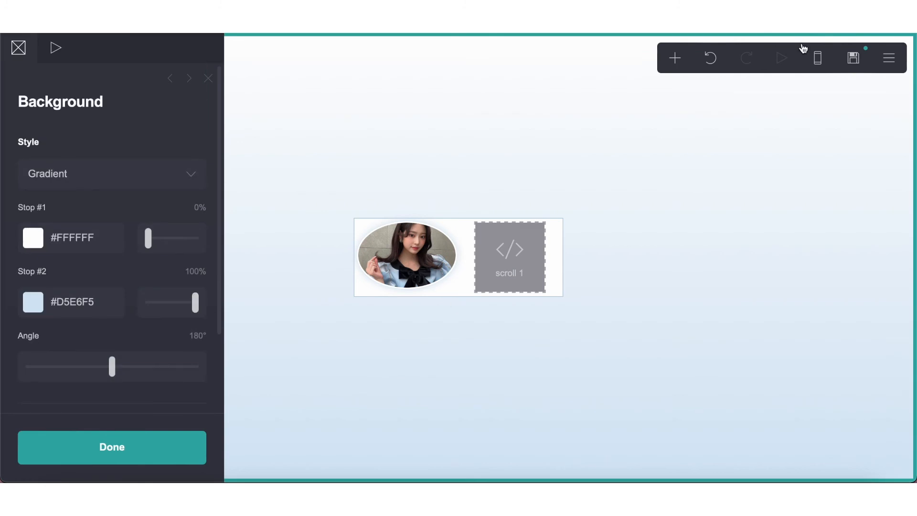
# Duplicate the rounded photo and place the copy in the second column below the scroll 1 embed
pyautogui.click(673, 59)
pyautogui.click(411, 299)
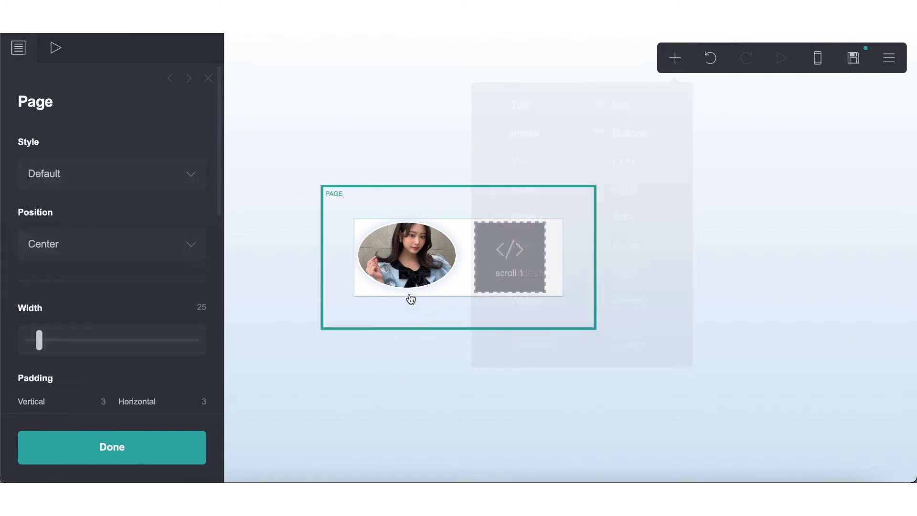
pyautogui.click(410, 281)
pyautogui.click(25, 447)
pyautogui.moveTo(428, 289); pyautogui.dragTo(525, 236)
# Upload minju 2.jpeg from Downloads as the duplicated image's new picture
pyautogui.scroll(-3, 66, 232)
pyautogui.scroll(-3, 66, 232)
pyautogui.click(18, 47)
pyautogui.scroll(5, 86, 159)
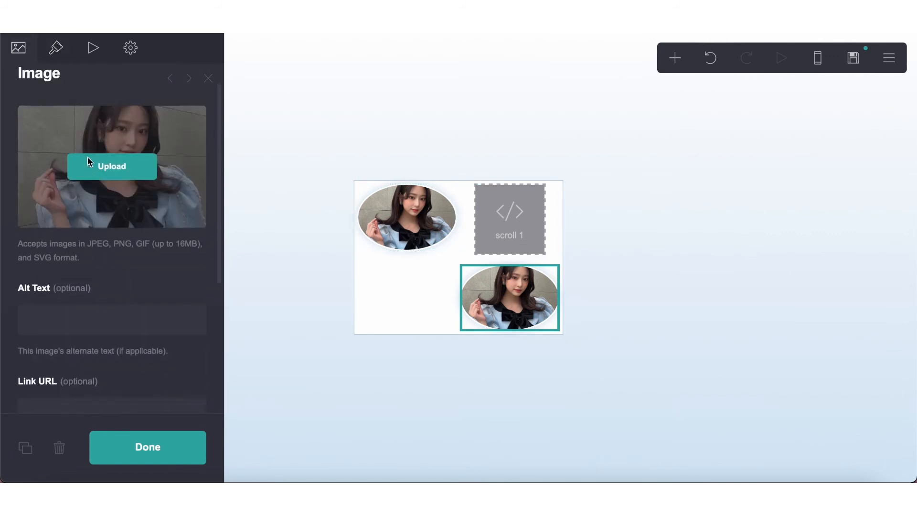
pyautogui.scroll(1, 89, 162)
pyautogui.click(115, 185)
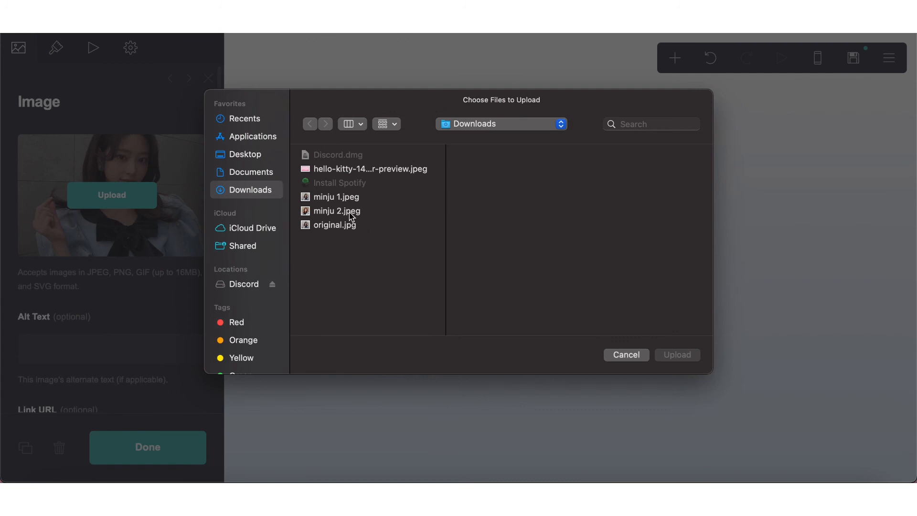
pyautogui.doubleClick(351, 212)
# Enlarge the crop circle to cover the whole new photo and accept the crop
pyautogui.moveTo(475, 278); pyautogui.dragTo(342, 211)
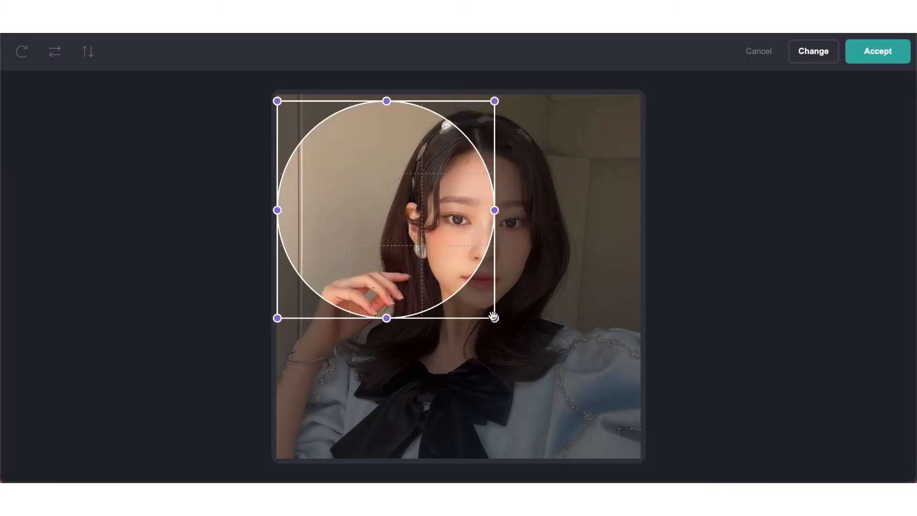
pyautogui.moveTo(494, 316); pyautogui.dragTo(687, 417)
pyautogui.press('Return')
pyautogui.click(551, 420)
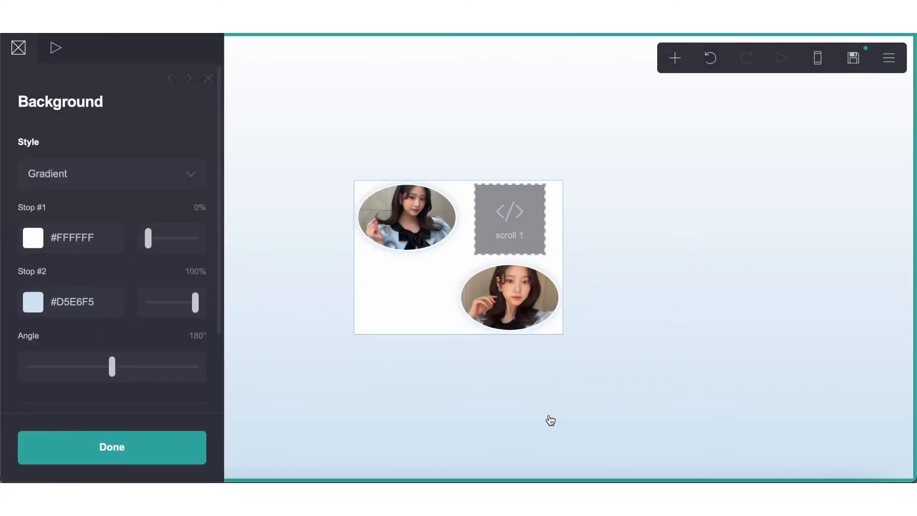
pyautogui.press('Escape')
# Duplicate the scroll 1 embed into the first column below the photo and label the copy "scroll 2"
pyautogui.click(513, 248)
pyautogui.click(23, 449)
pyautogui.moveTo(481, 250); pyautogui.dragTo(395, 214)
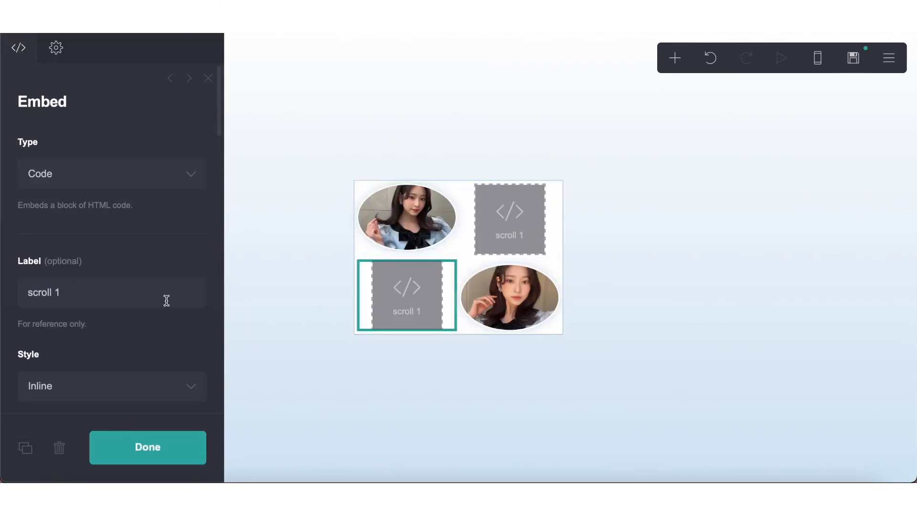
pyautogui.click(136, 287)
pyautogui.press('BackSpace')
pyautogui.write('2')
# Change the style selector and the div id in the scroll 2 embed's code to scroll02
pyautogui.scroll(-10, 136, 291)
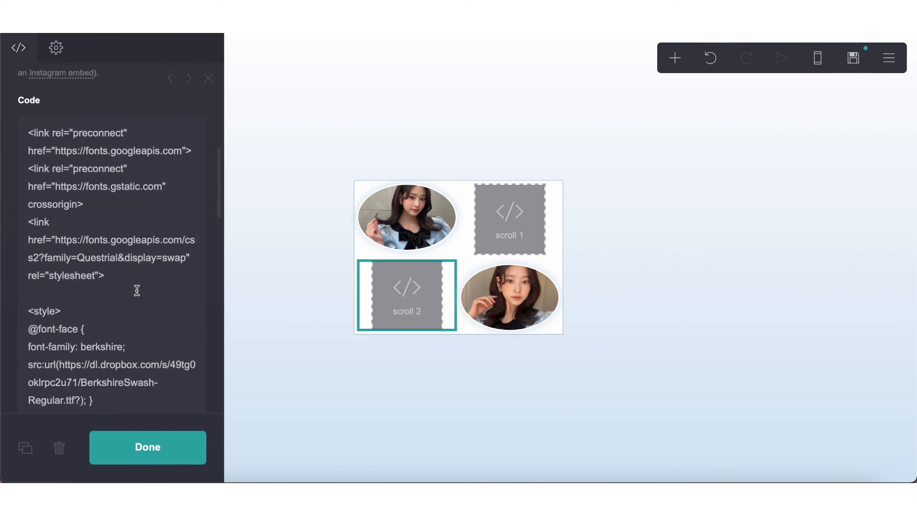
pyautogui.click(69, 278)
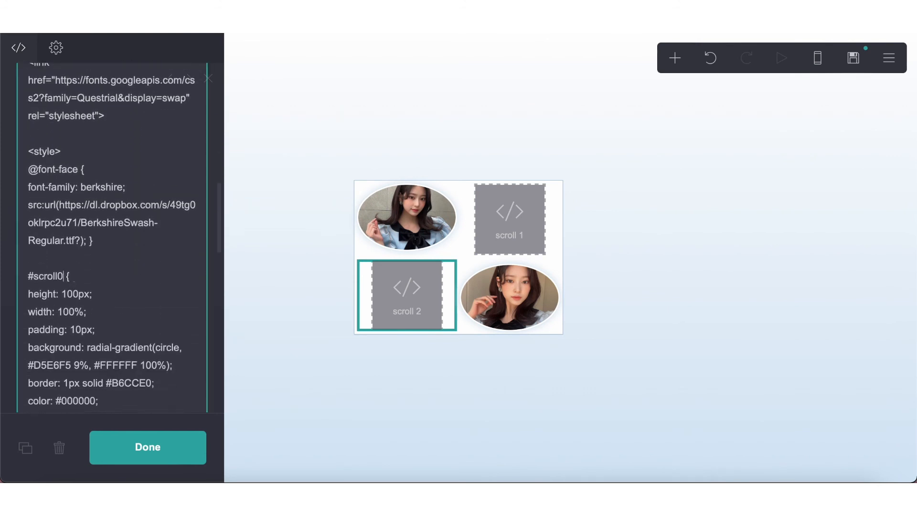
pyautogui.scroll(-12, 120, 239)
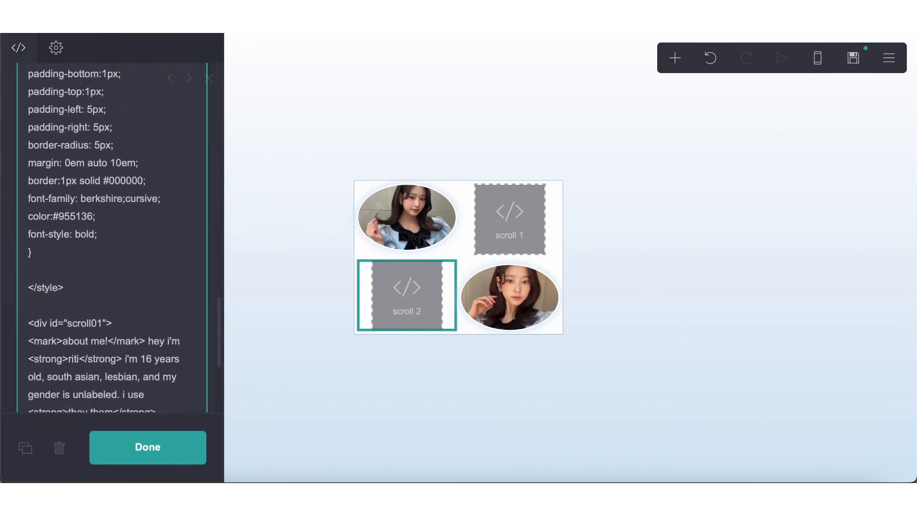
pyautogui.scroll(-2, 112, 292)
pyautogui.click(103, 287)
pyautogui.press('BackSpace')
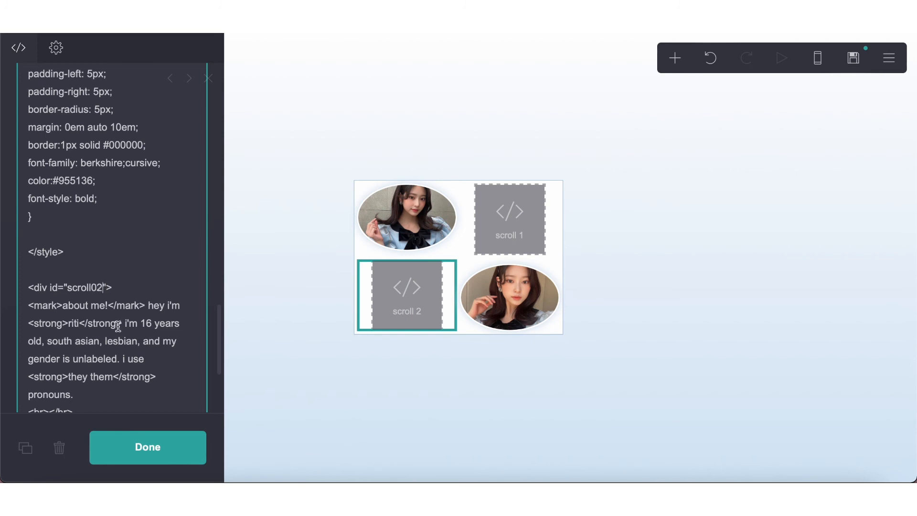
# Replace the "about me!" mark text in the scroll 2 embed with "before you fo"
pyautogui.scroll(-5, 118, 327)
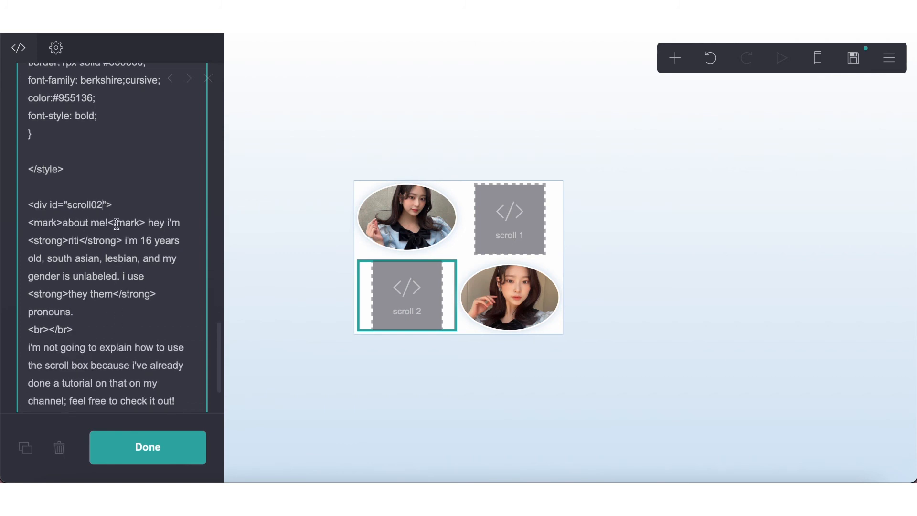
pyautogui.moveTo(108, 224); pyautogui.dragTo(63, 224)
pyautogui.press('BackSpace')
pyautogui.write('before you fo')
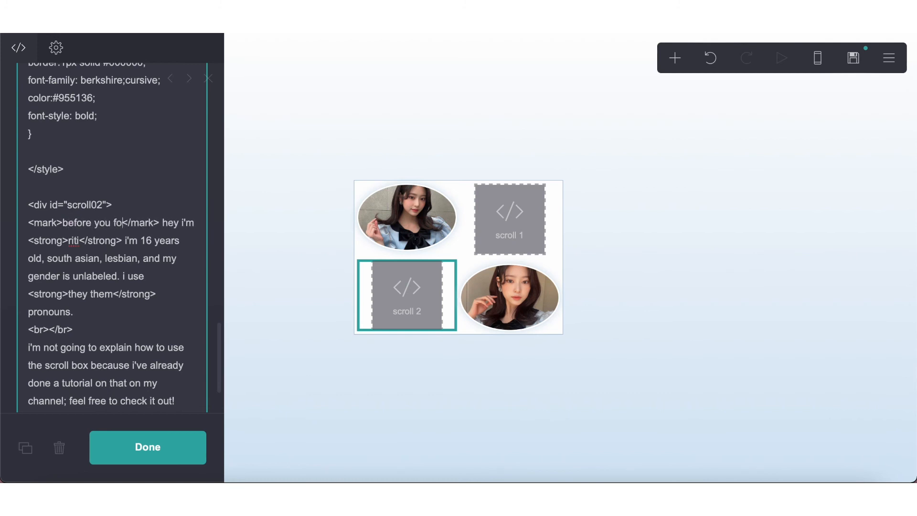